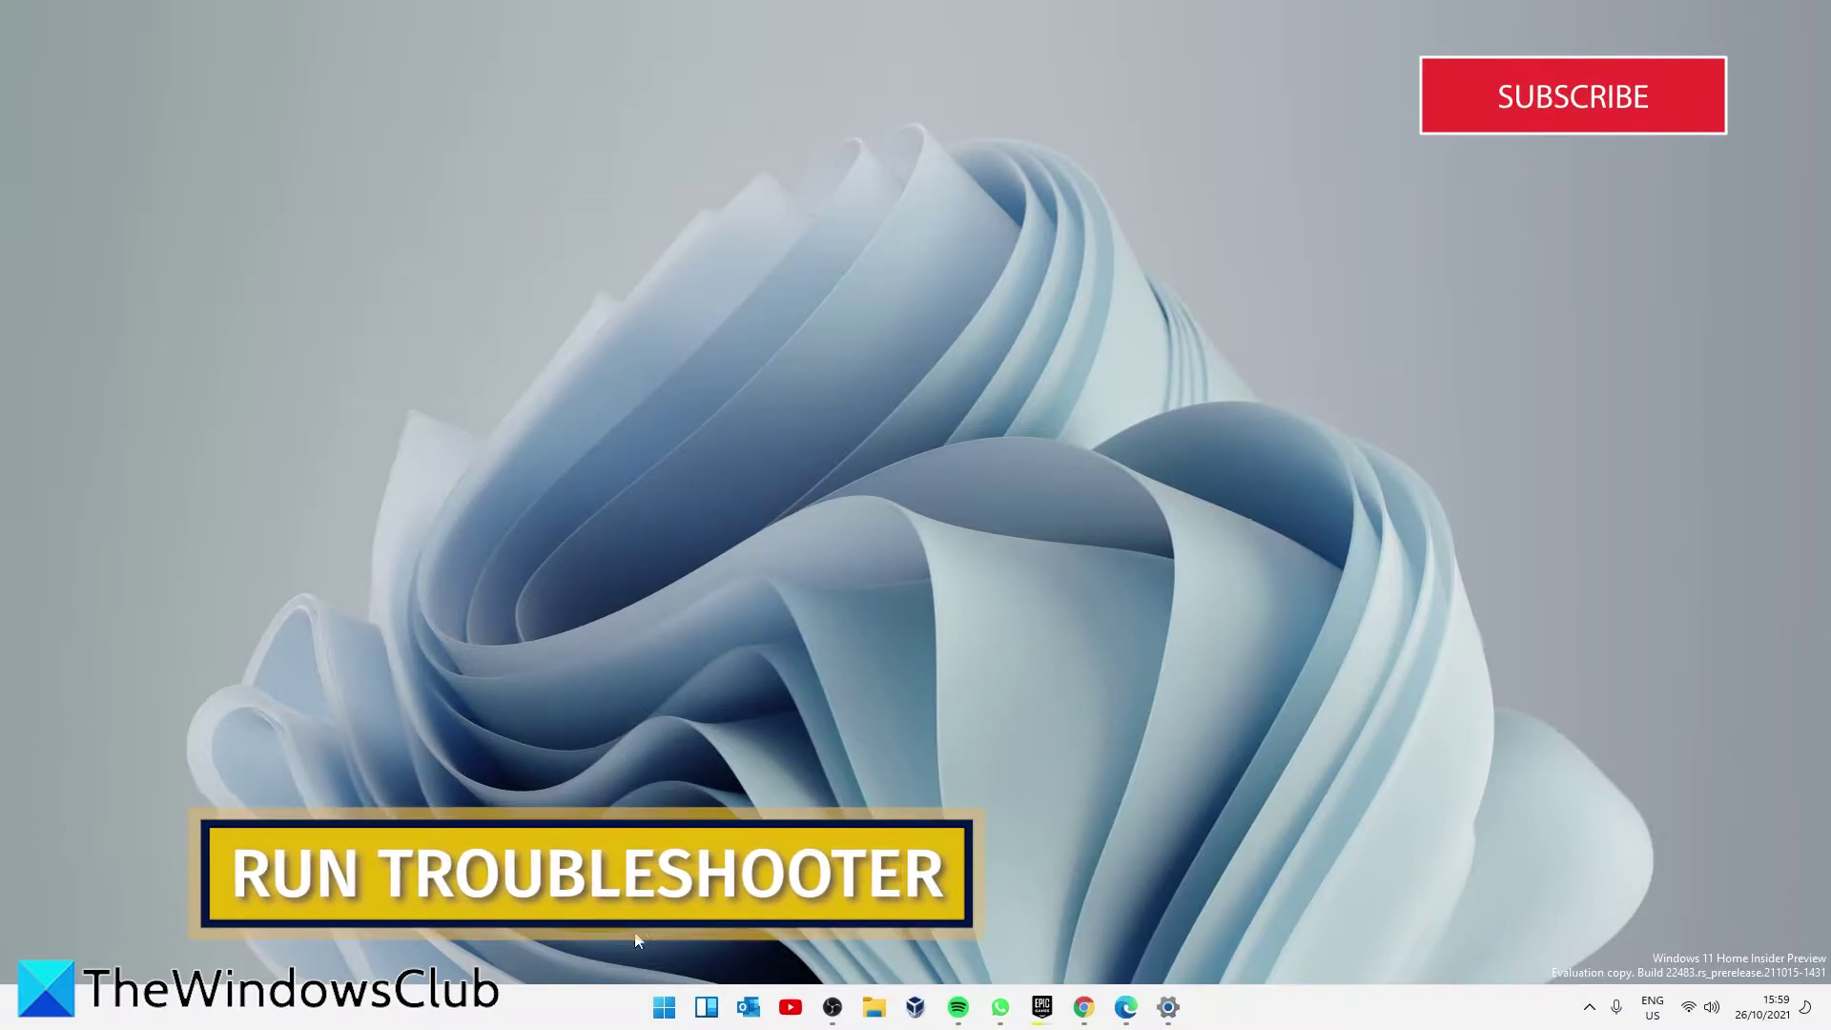
# Open Settings to System > Troubleshoot > Other troubleshooters, listing Windows Store Apps.
pyautogui.click(664, 1009)
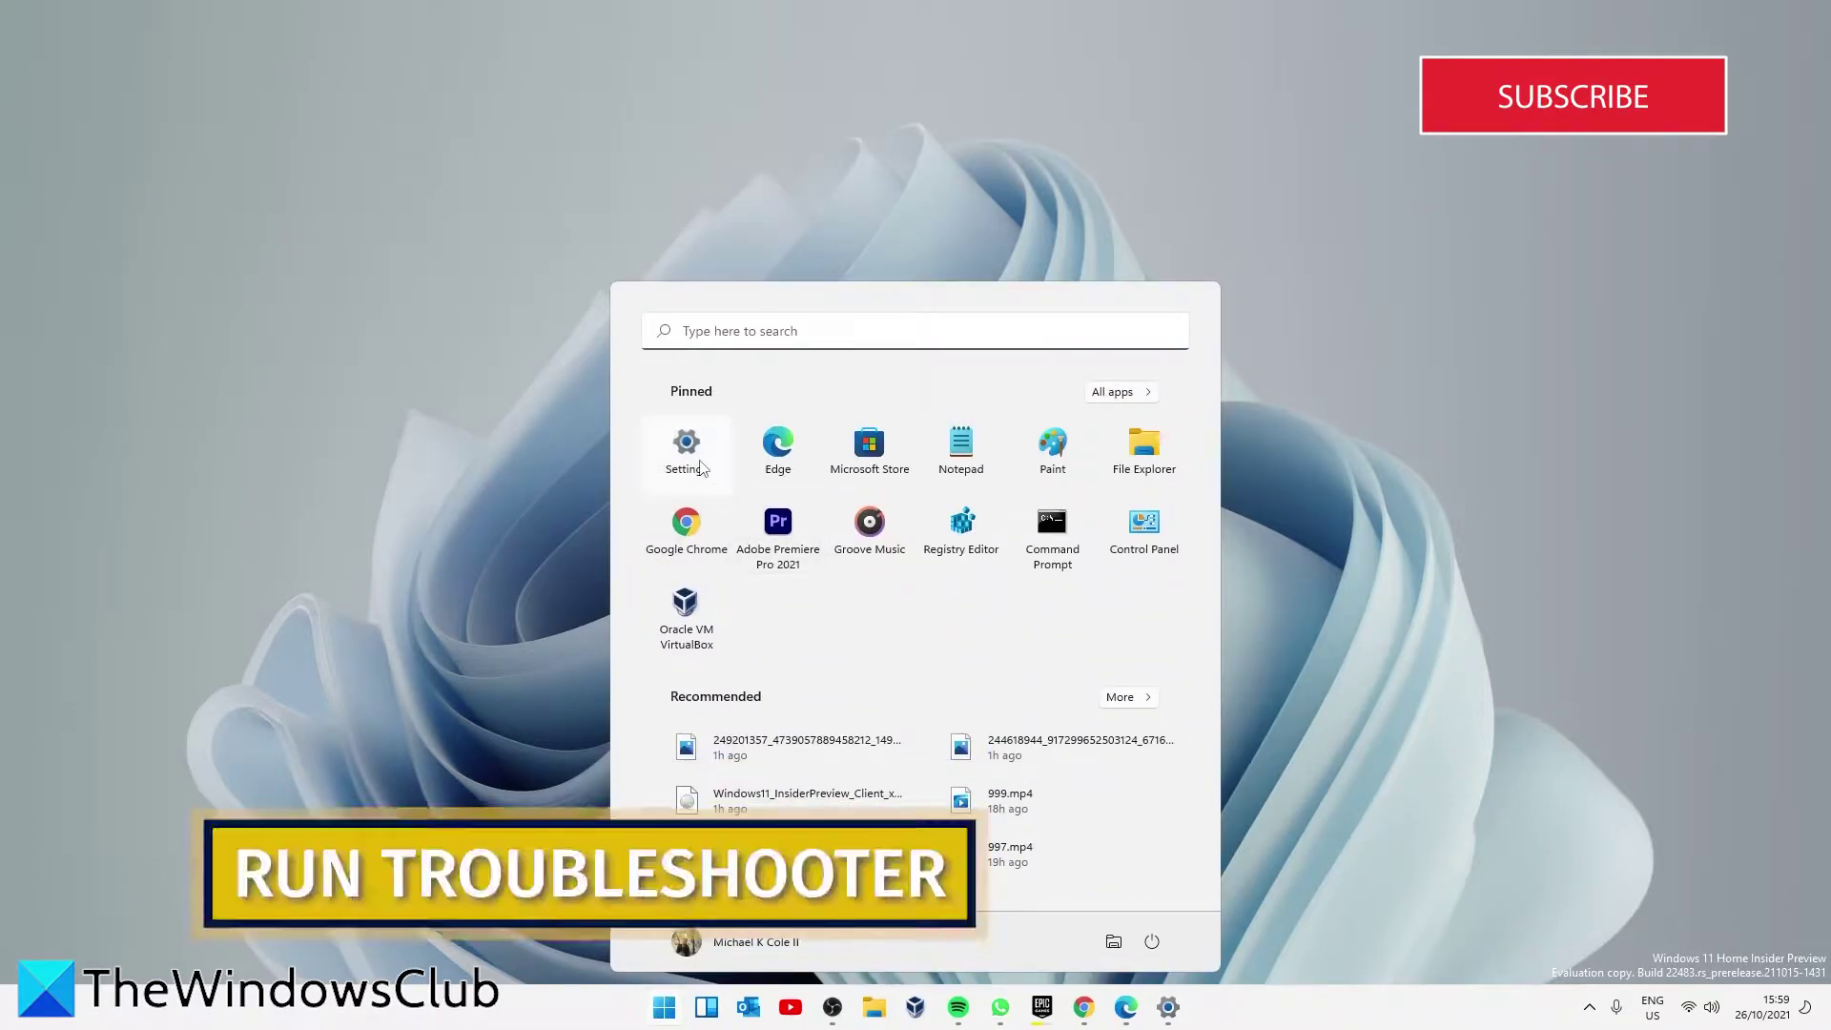
pyautogui.click(686, 451)
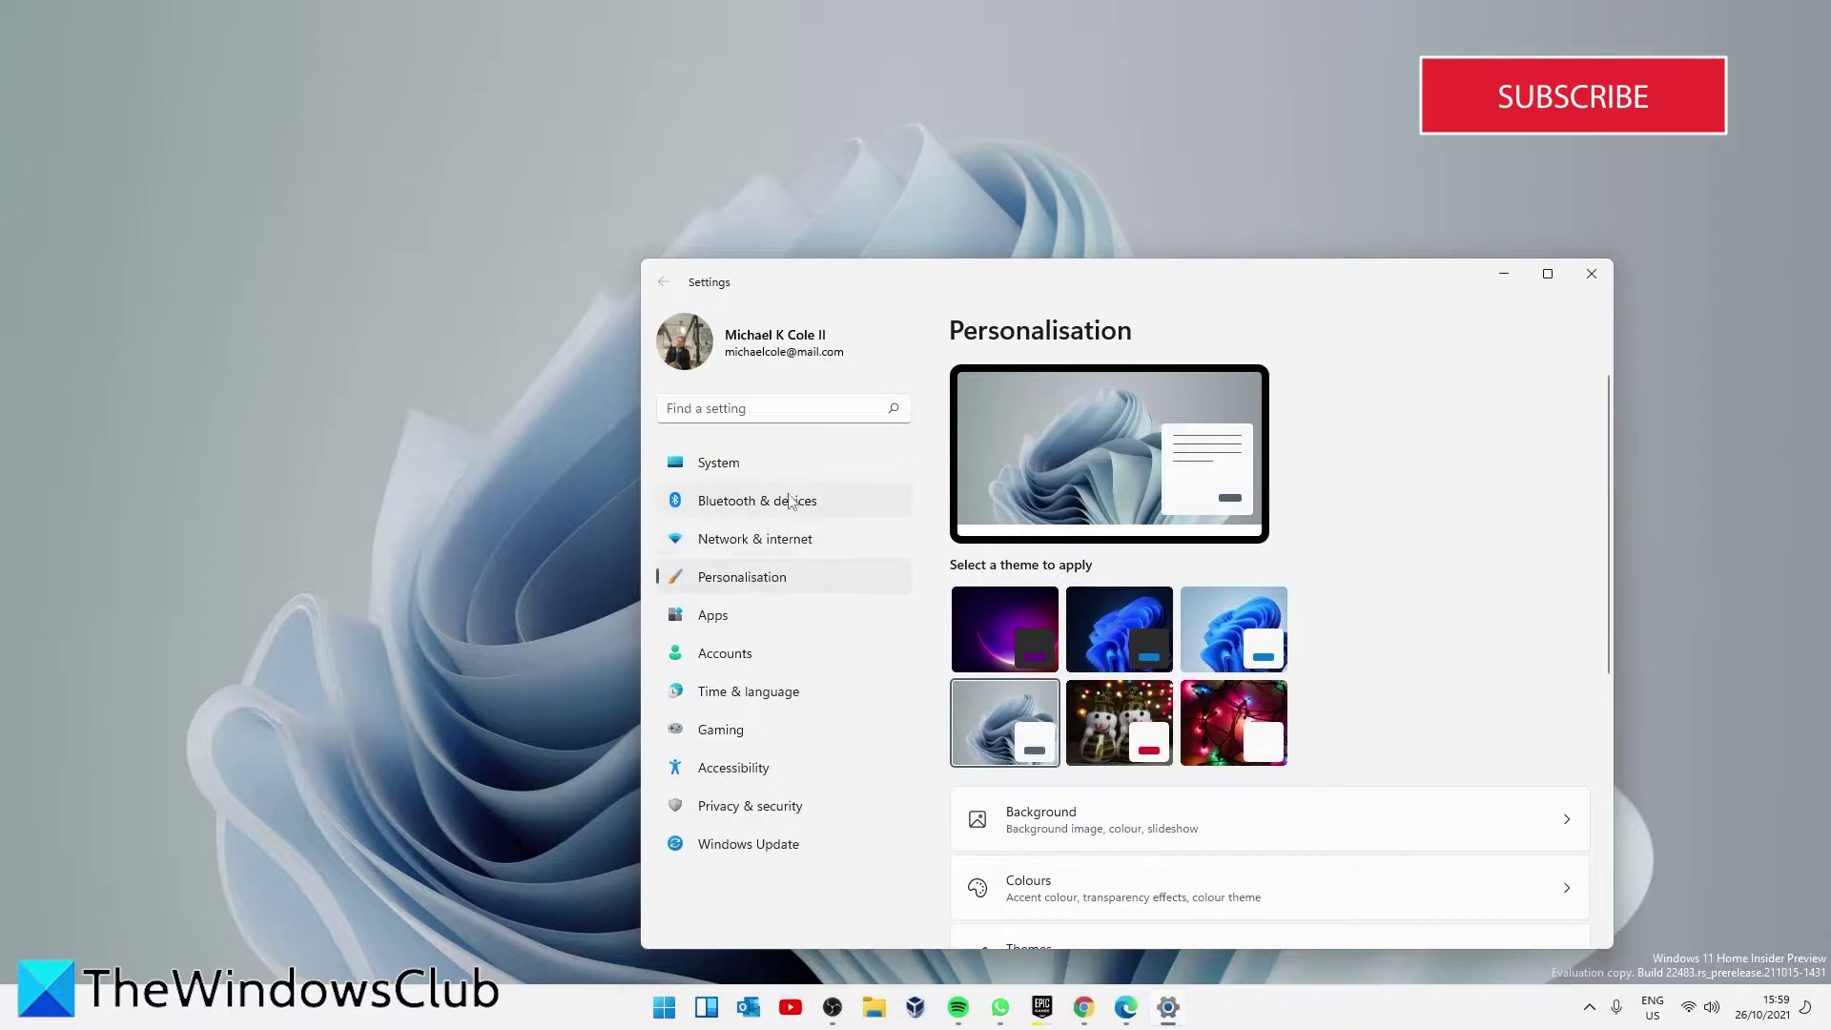
pyautogui.click(782, 466)
pyautogui.scroll(-2, 1417, 545)
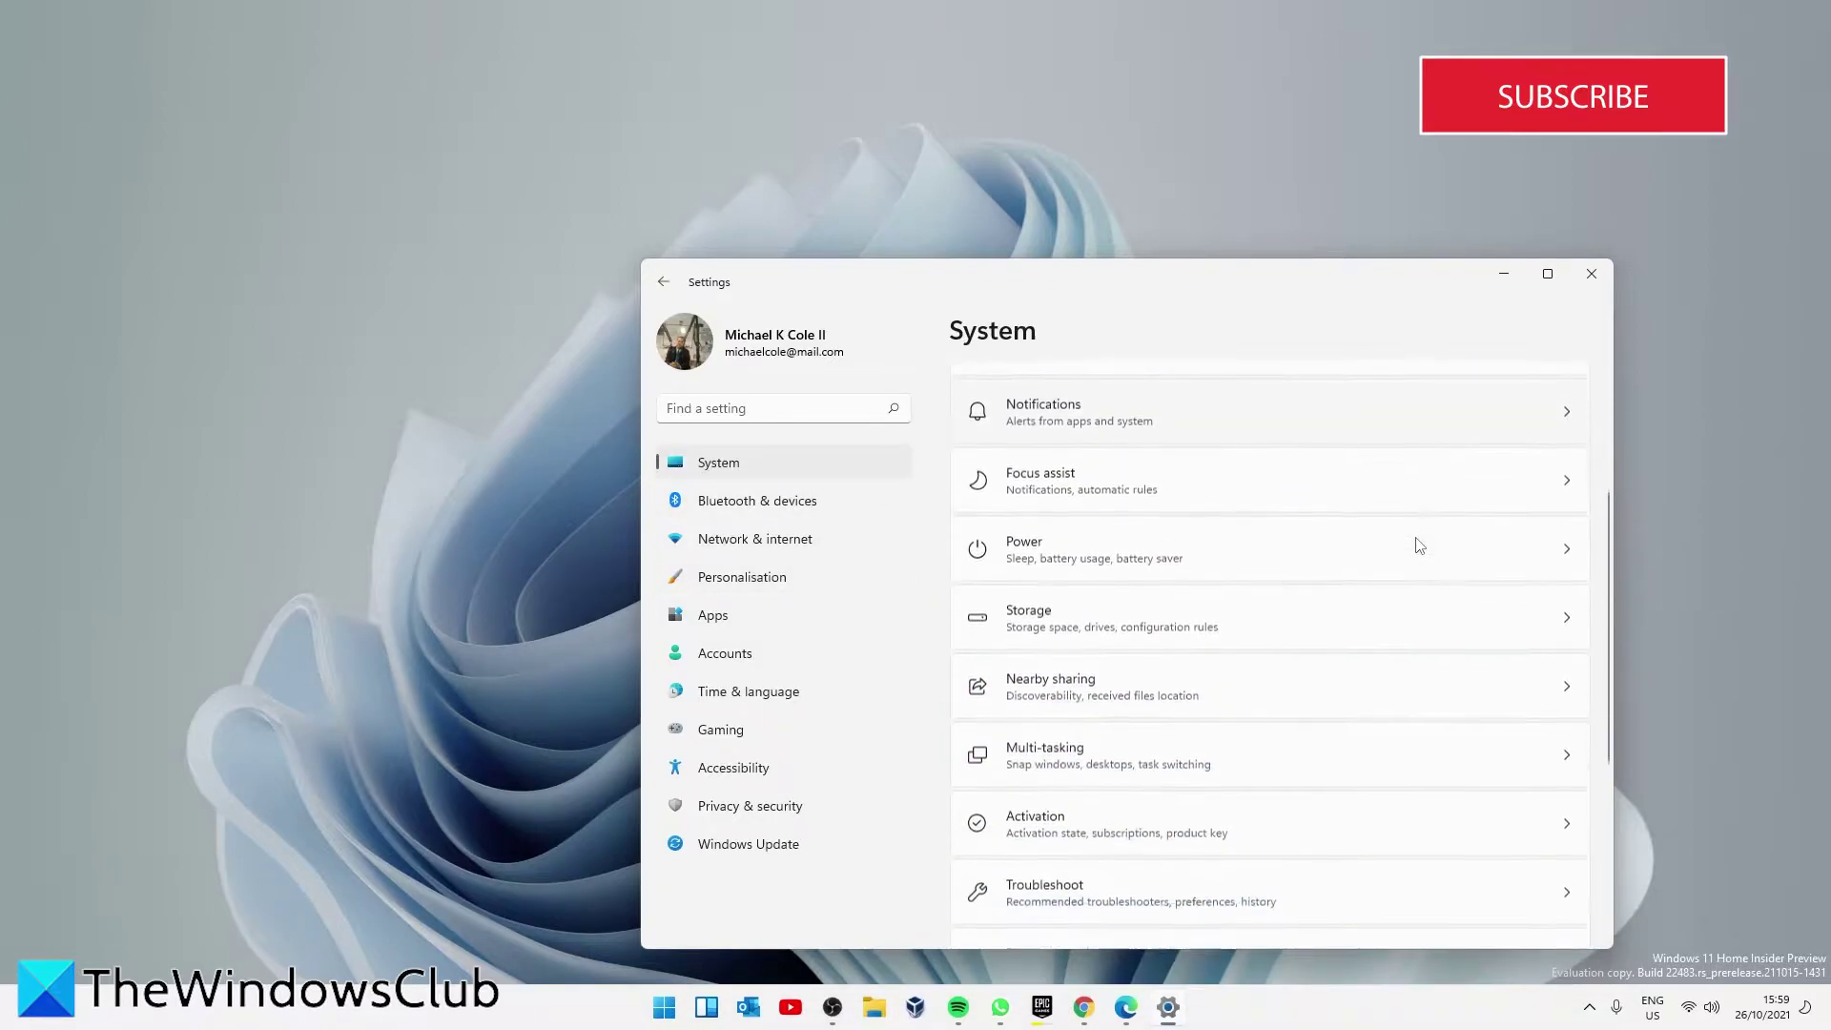
pyautogui.scroll(-1, 1417, 546)
pyautogui.scroll(-1, 1487, 601)
pyautogui.click(1566, 618)
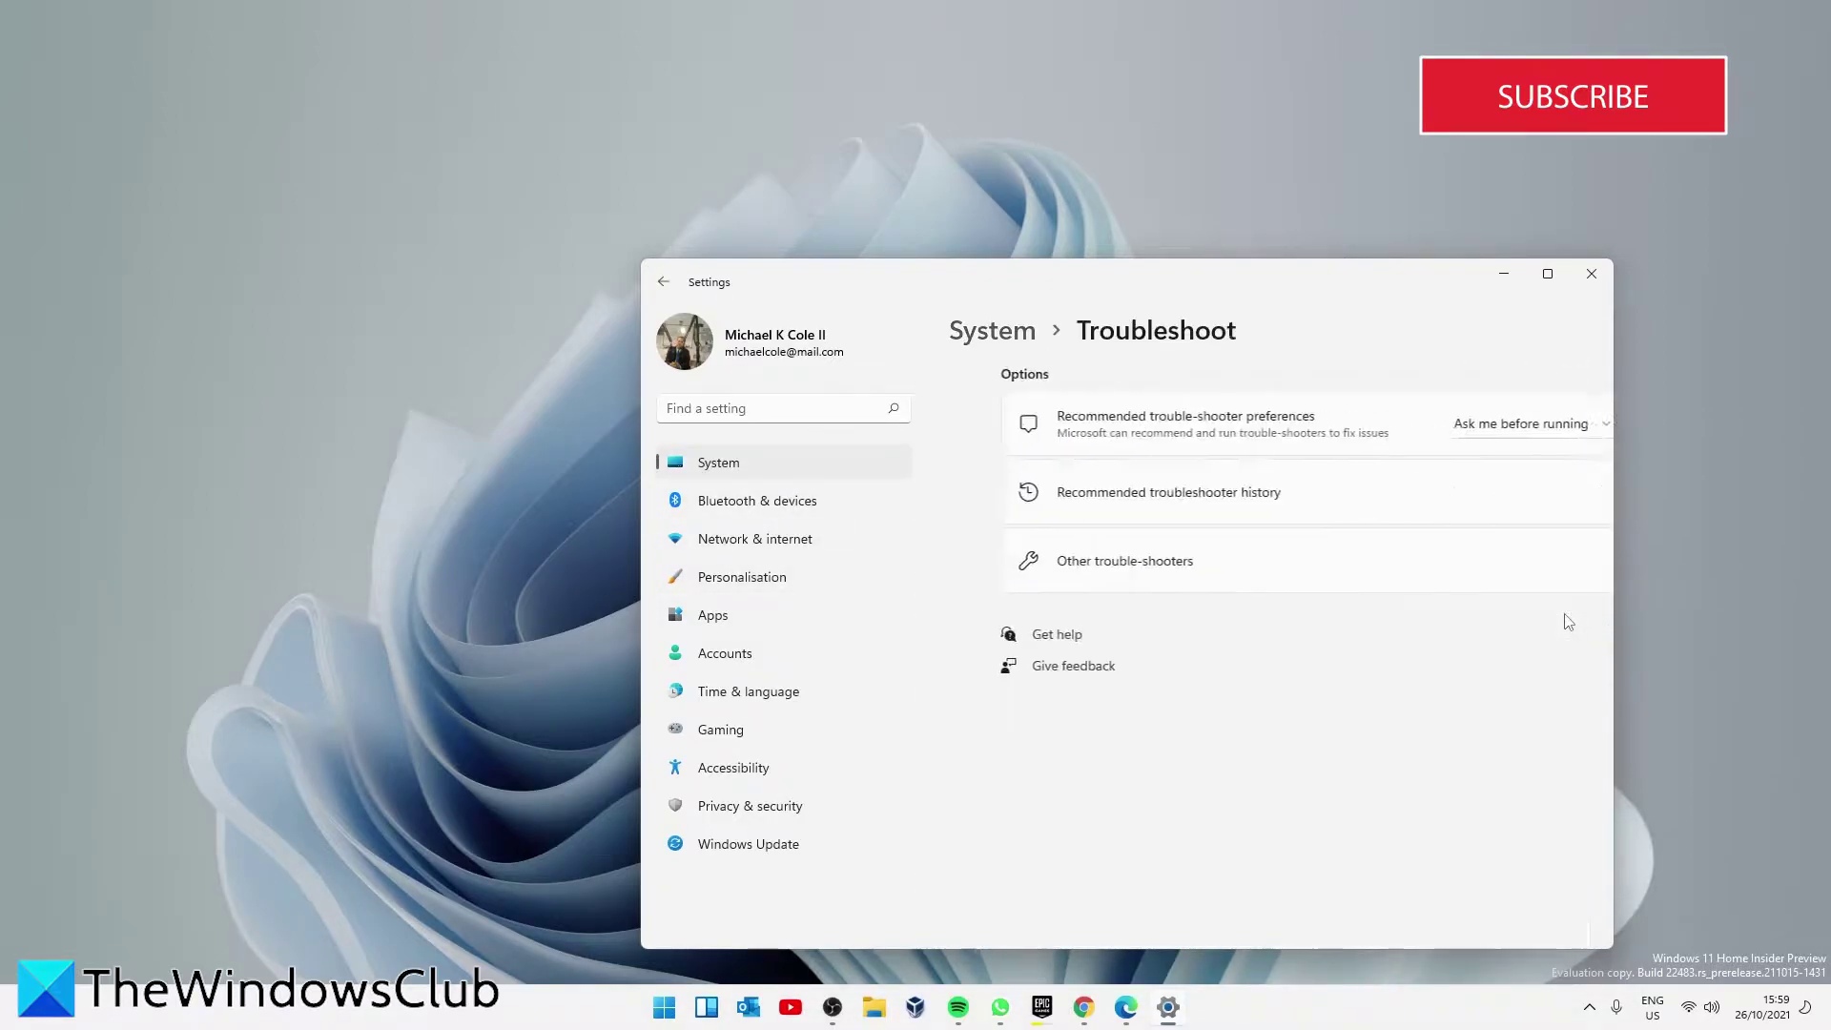
pyautogui.click(1562, 567)
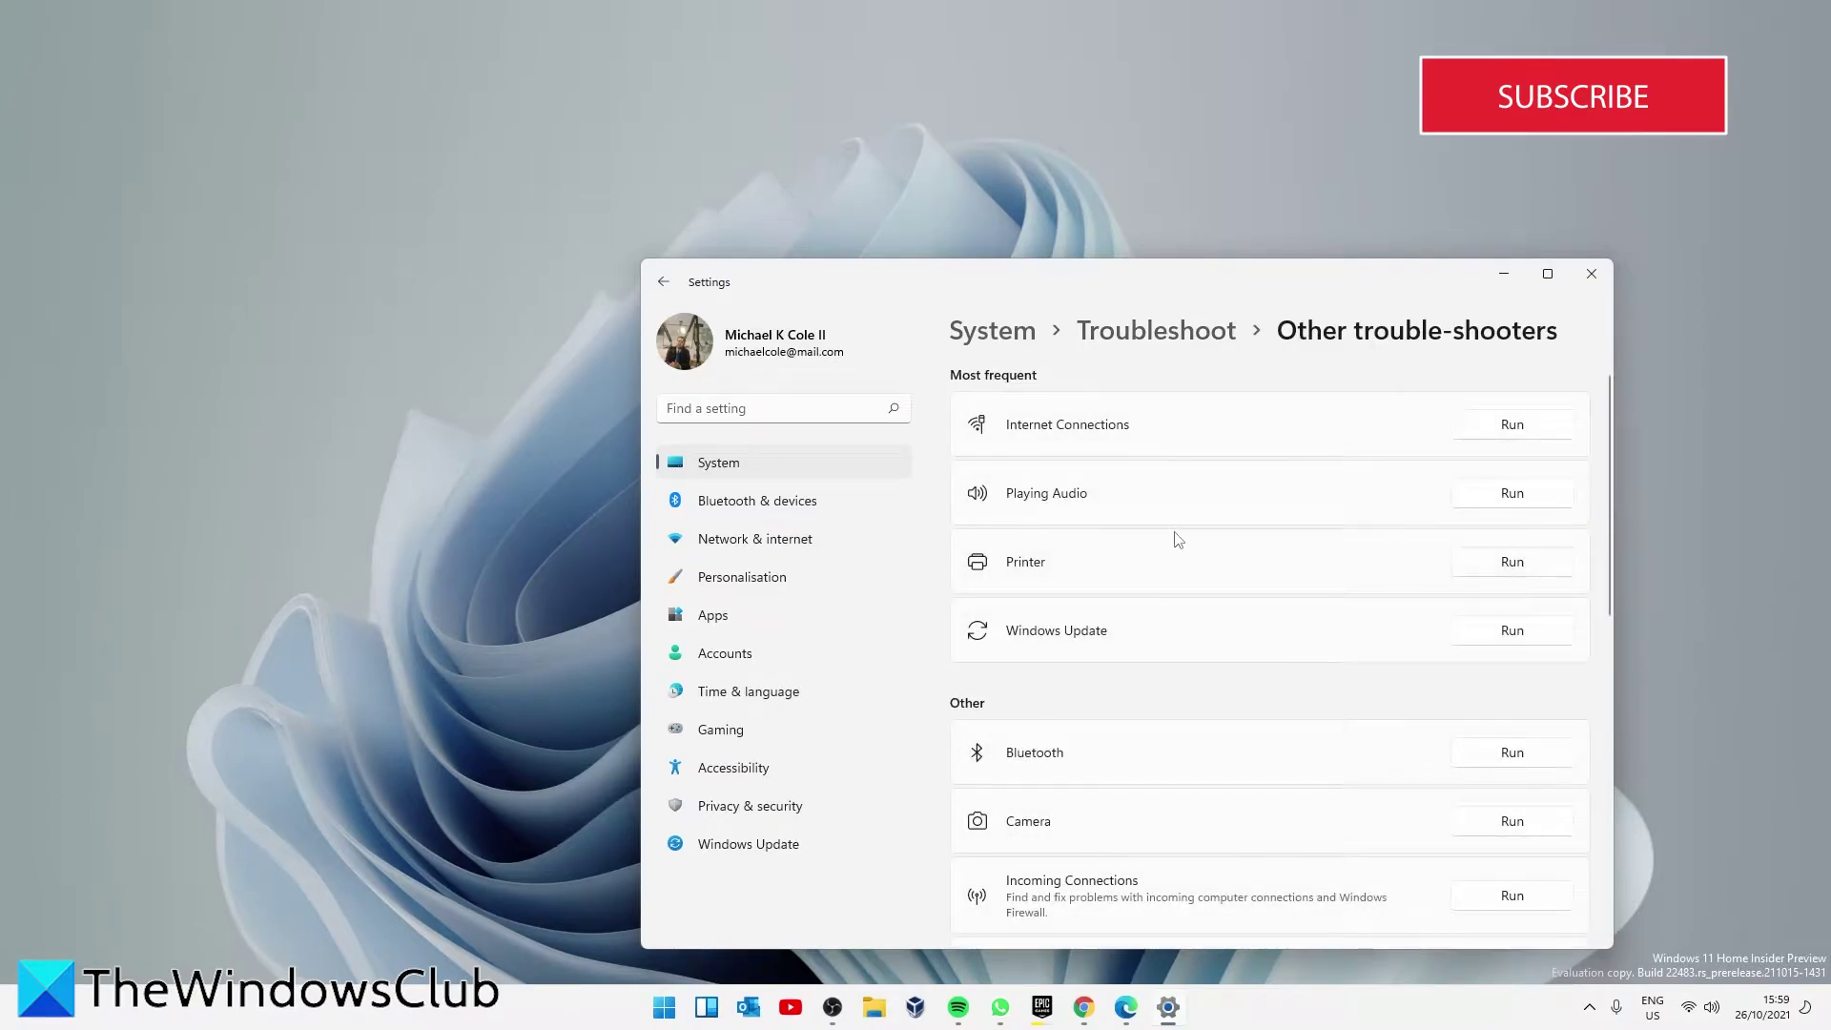
pyautogui.scroll(-2, 1177, 538)
pyautogui.scroll(-1, 1175, 537)
pyautogui.scroll(-2, 1175, 538)
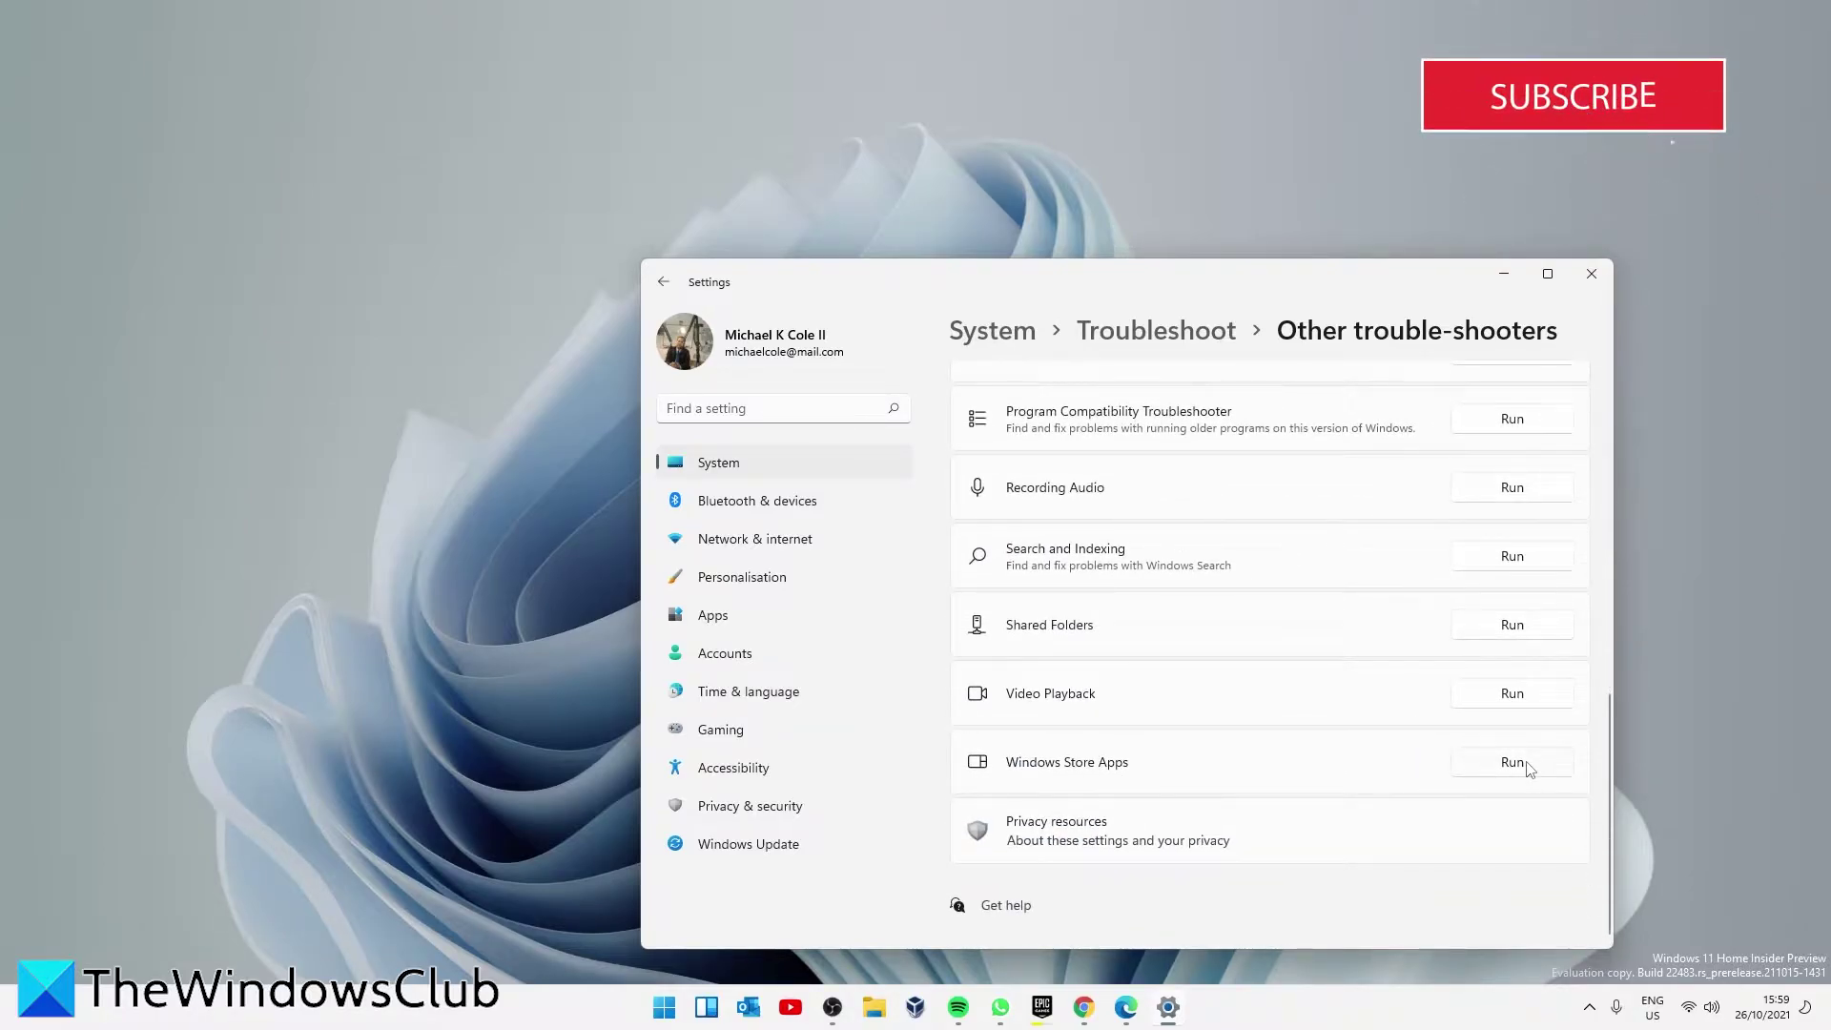
# Run the Windows Store Apps troubleshooter and follow its advice to open Apps & features.
pyautogui.click(1512, 762)
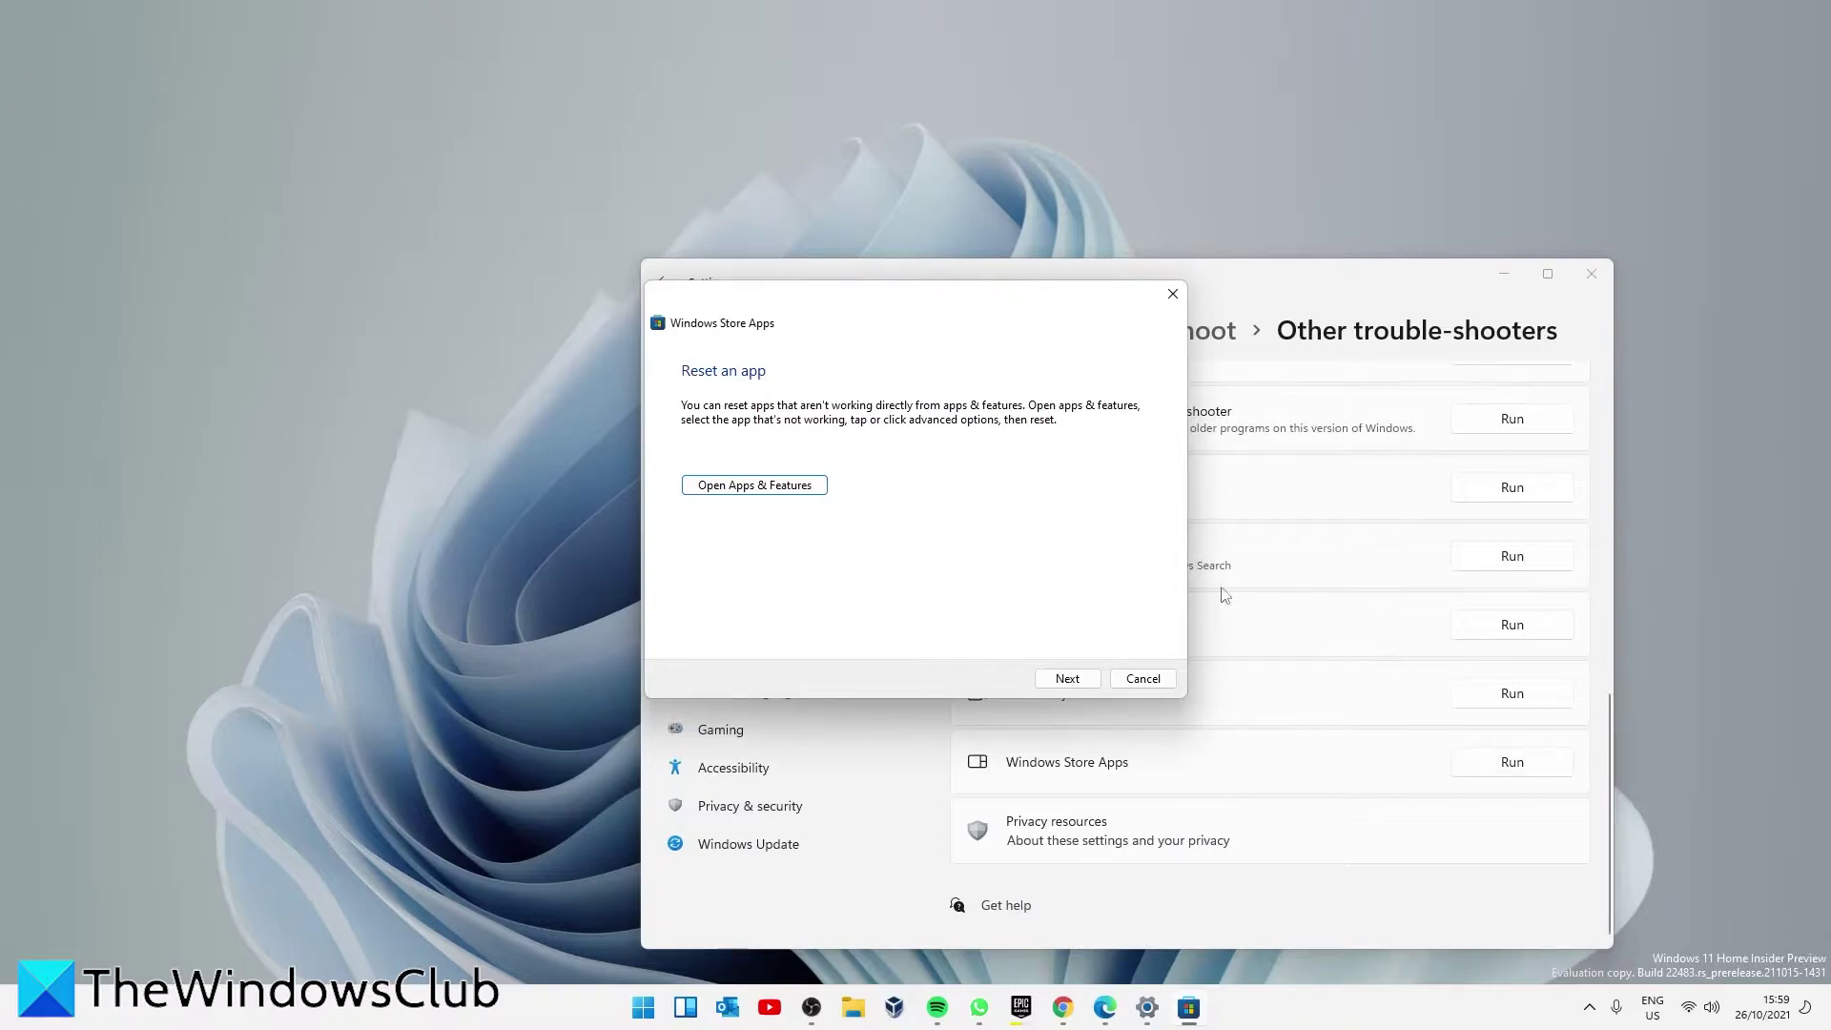
pyautogui.click(753, 484)
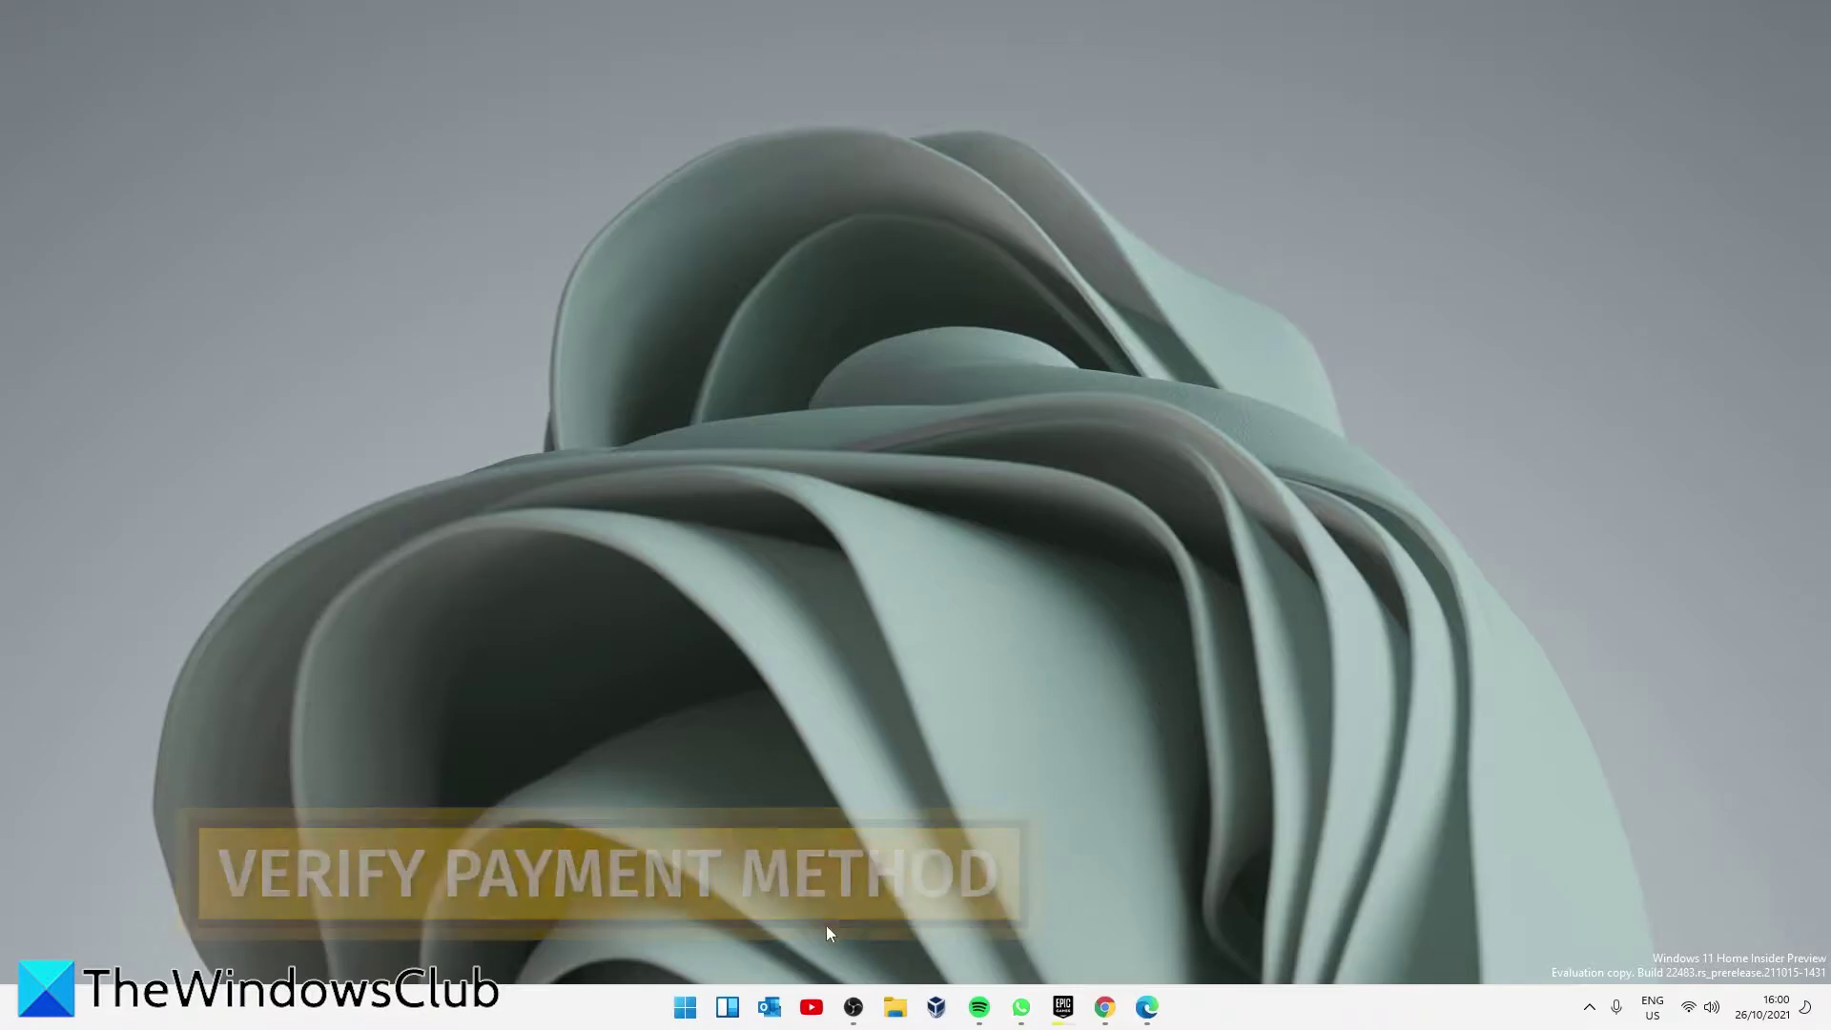
# Launch Microsoft Store and choose Payment methods from the profile menu.
pyautogui.click(690, 1011)
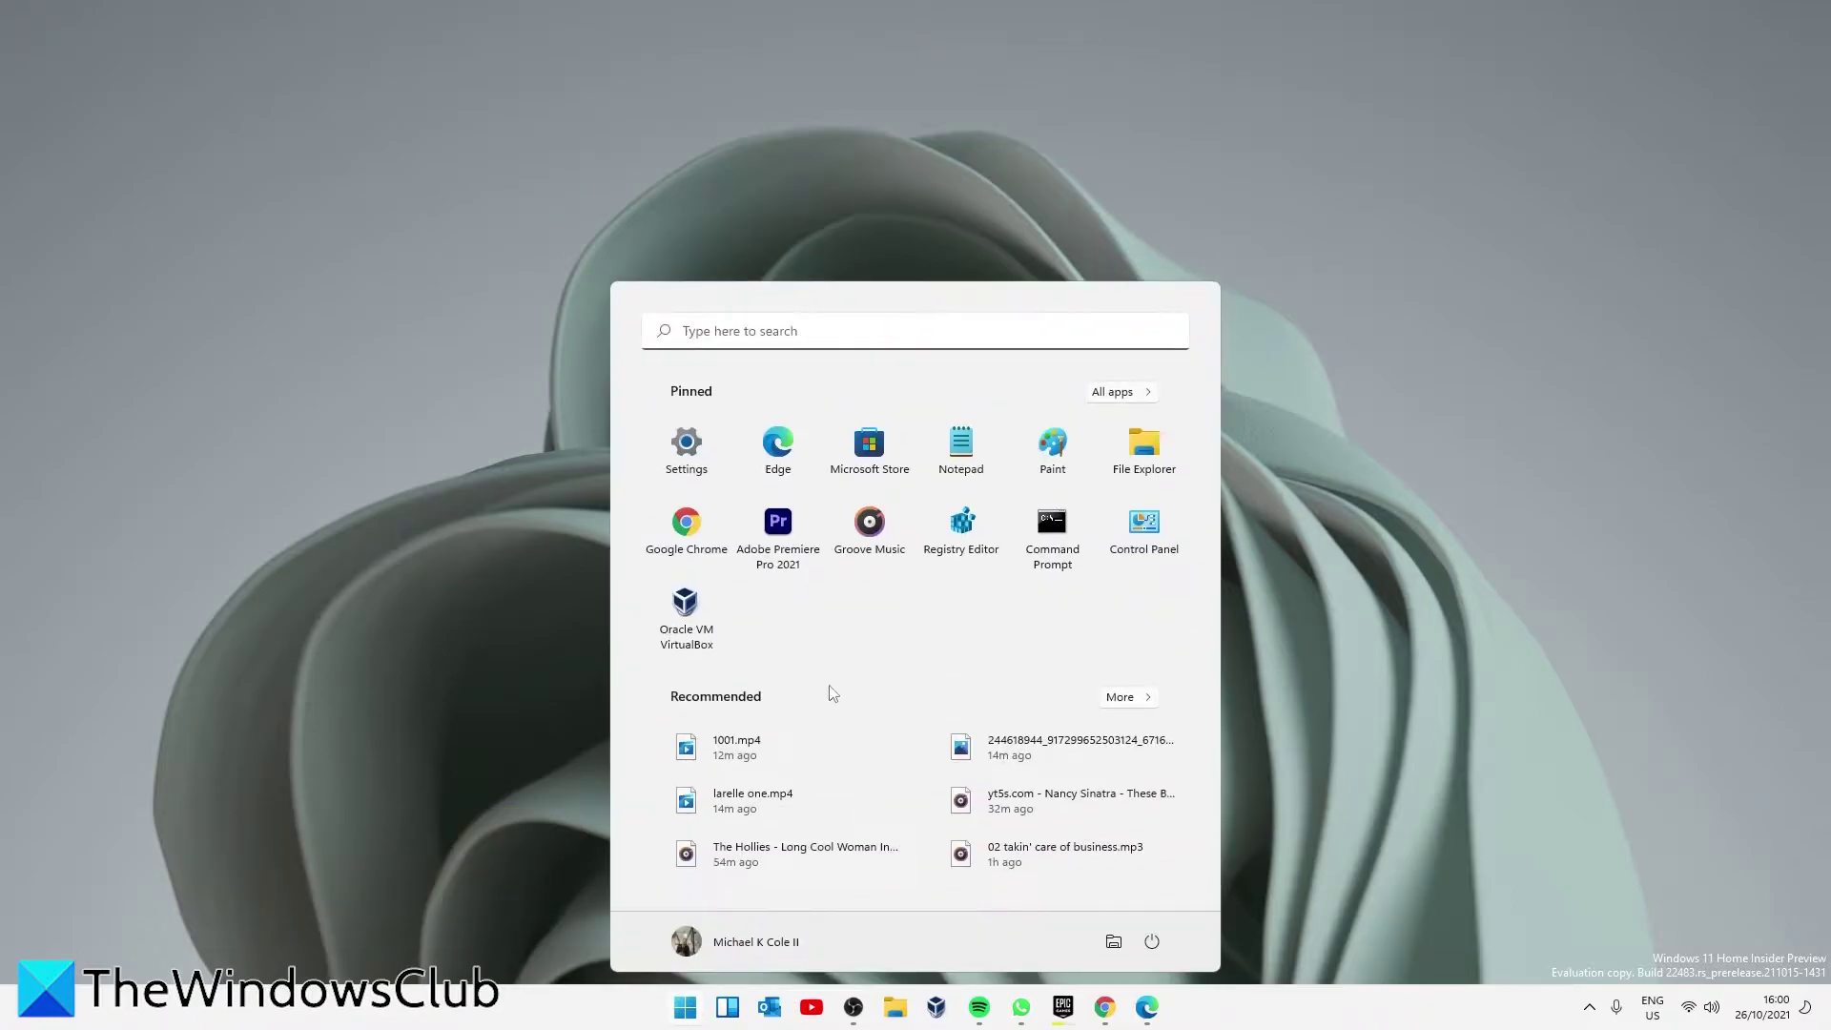
pyautogui.click(868, 453)
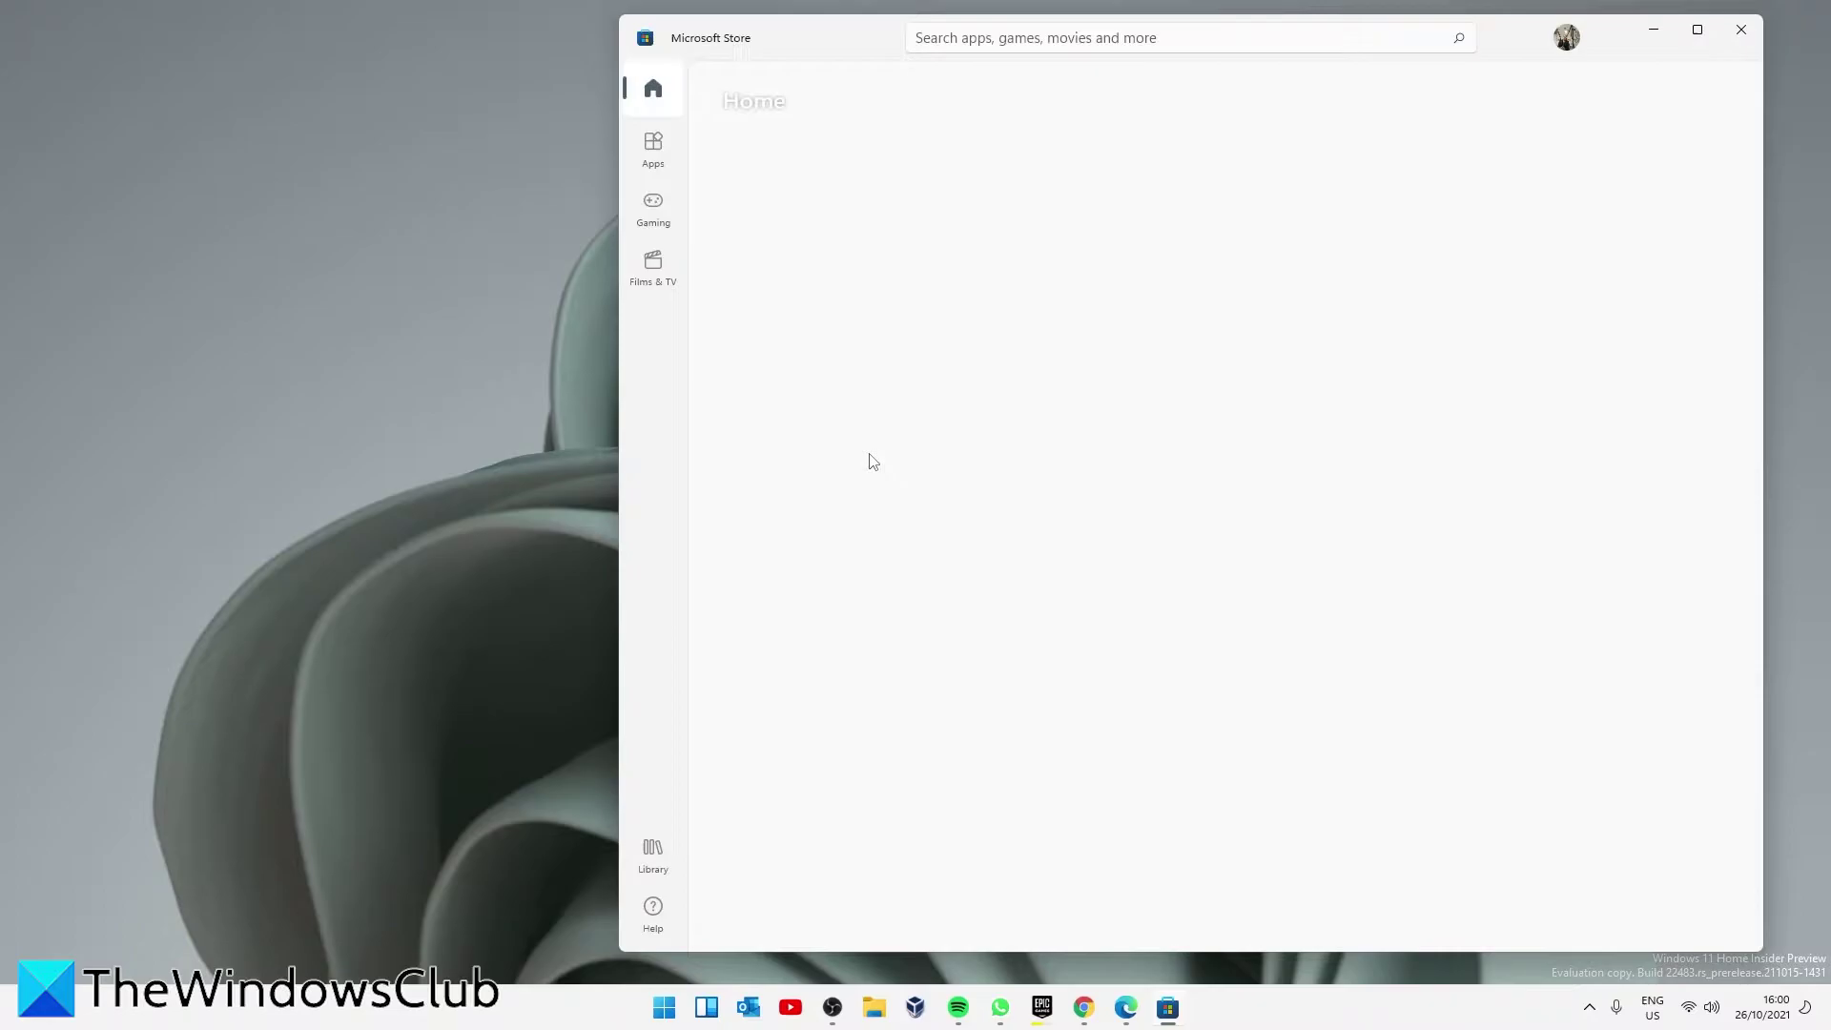
pyautogui.click(1568, 39)
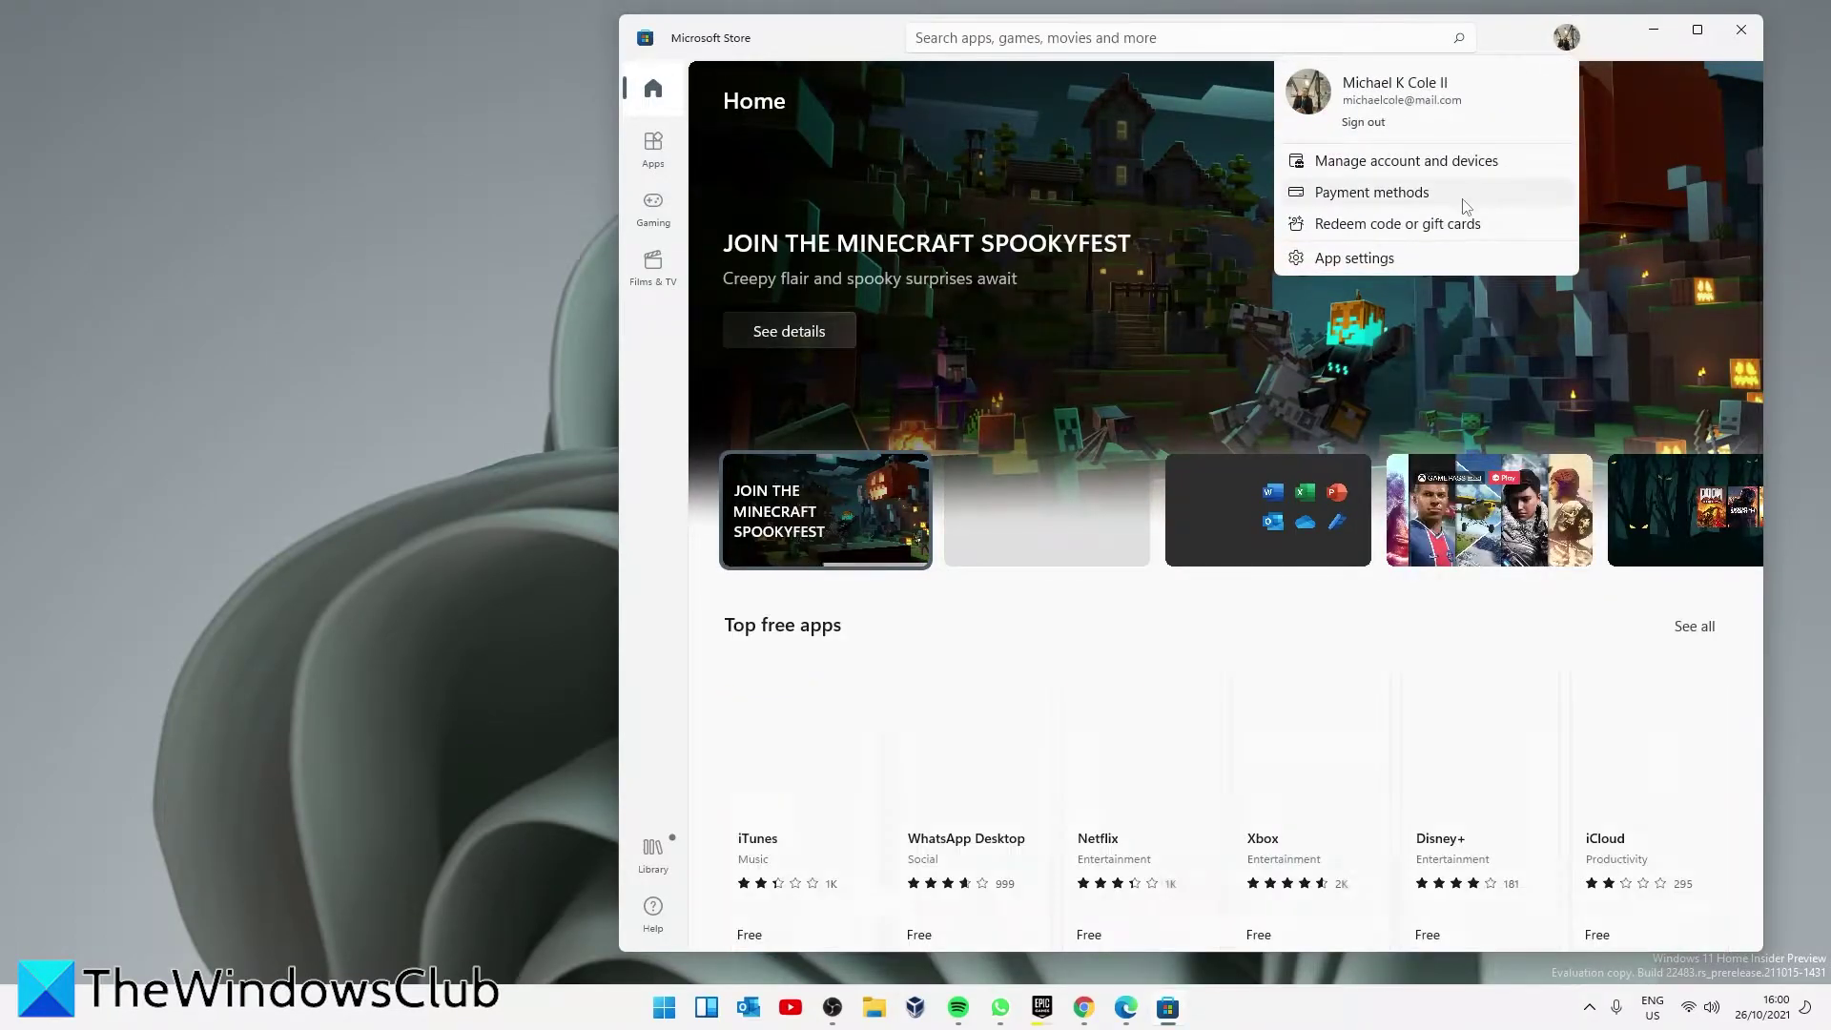
pyautogui.click(1462, 202)
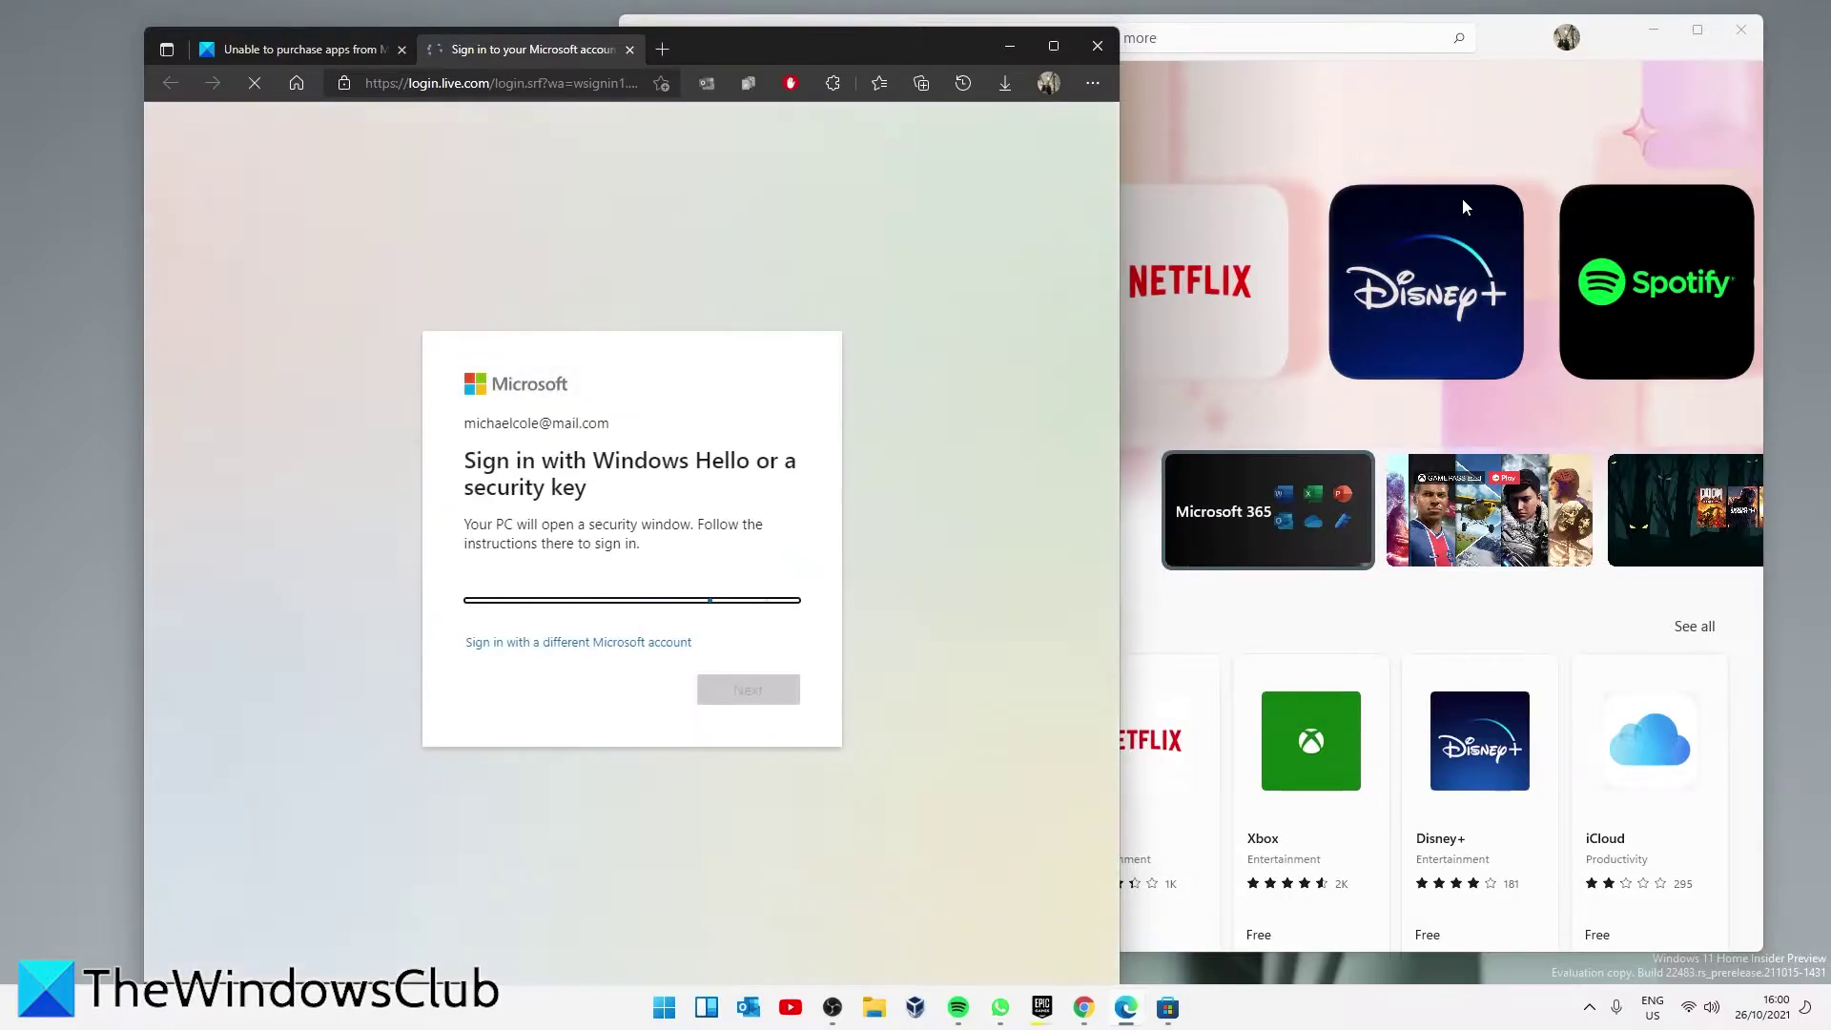
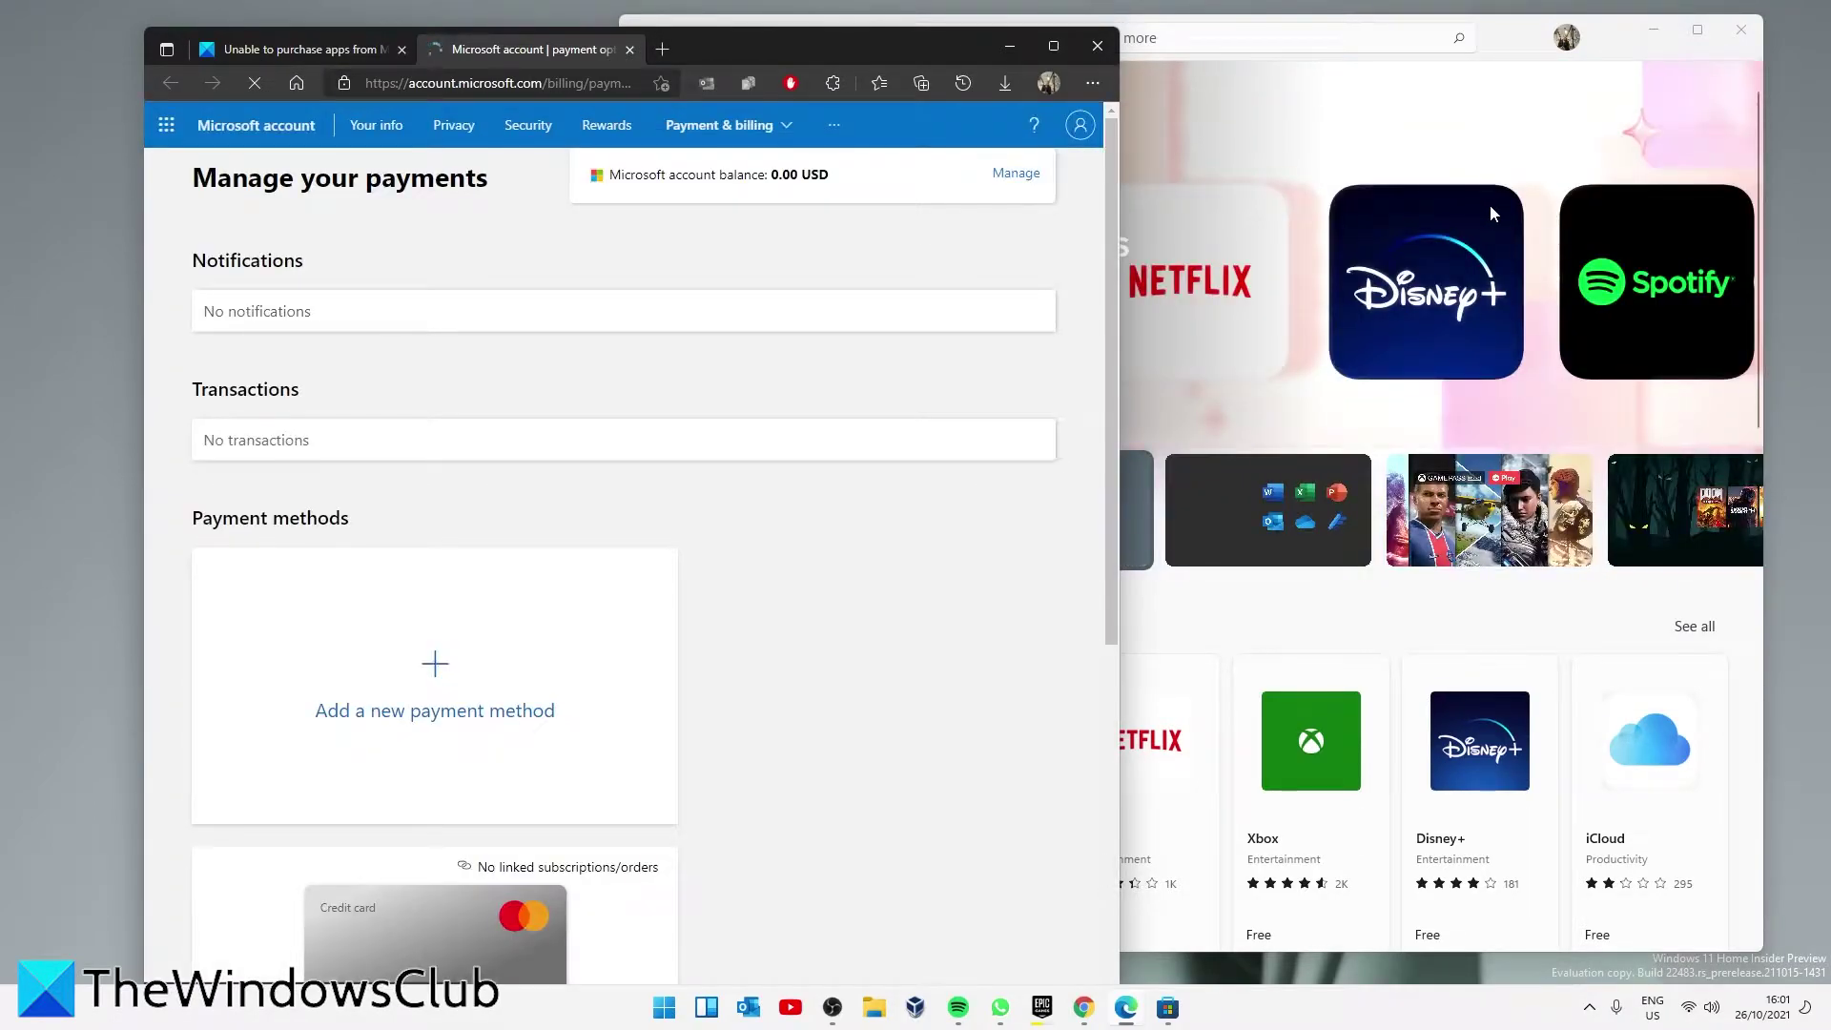
pyautogui.scroll(-5, 1378, 342)
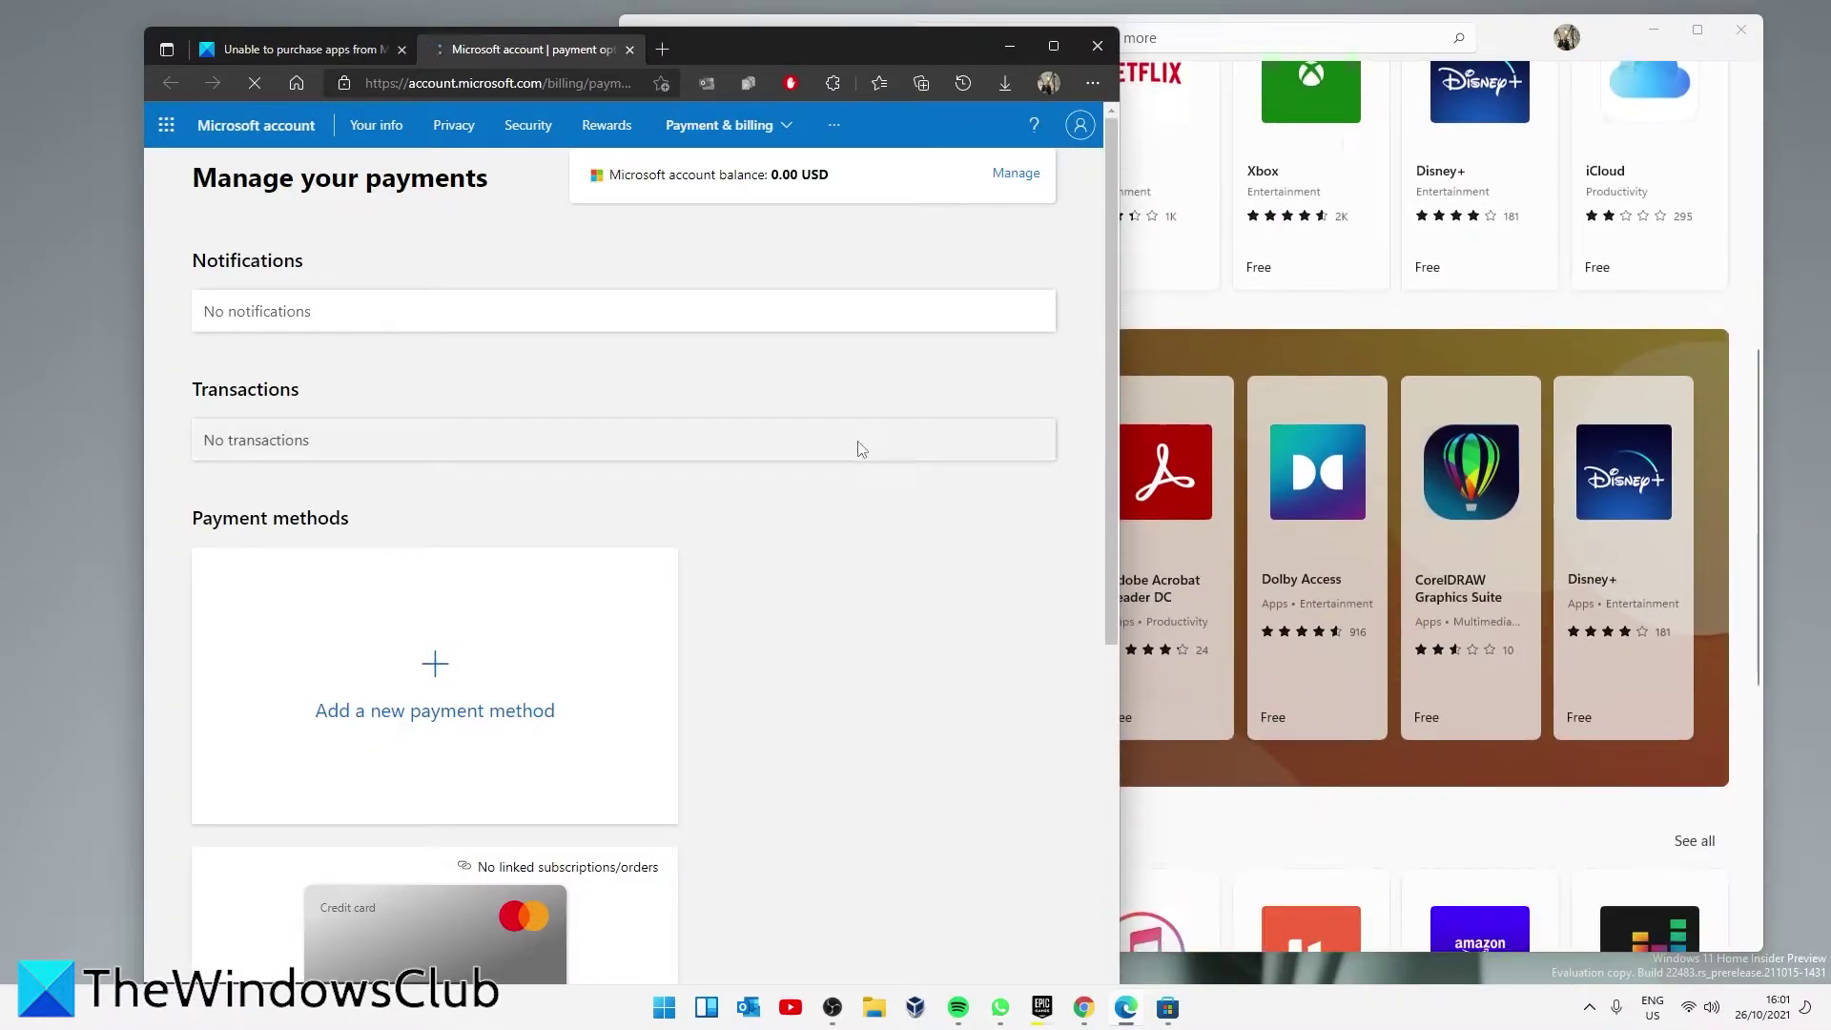
pyautogui.scroll(-3, 858, 448)
pyautogui.scroll(3, 855, 442)
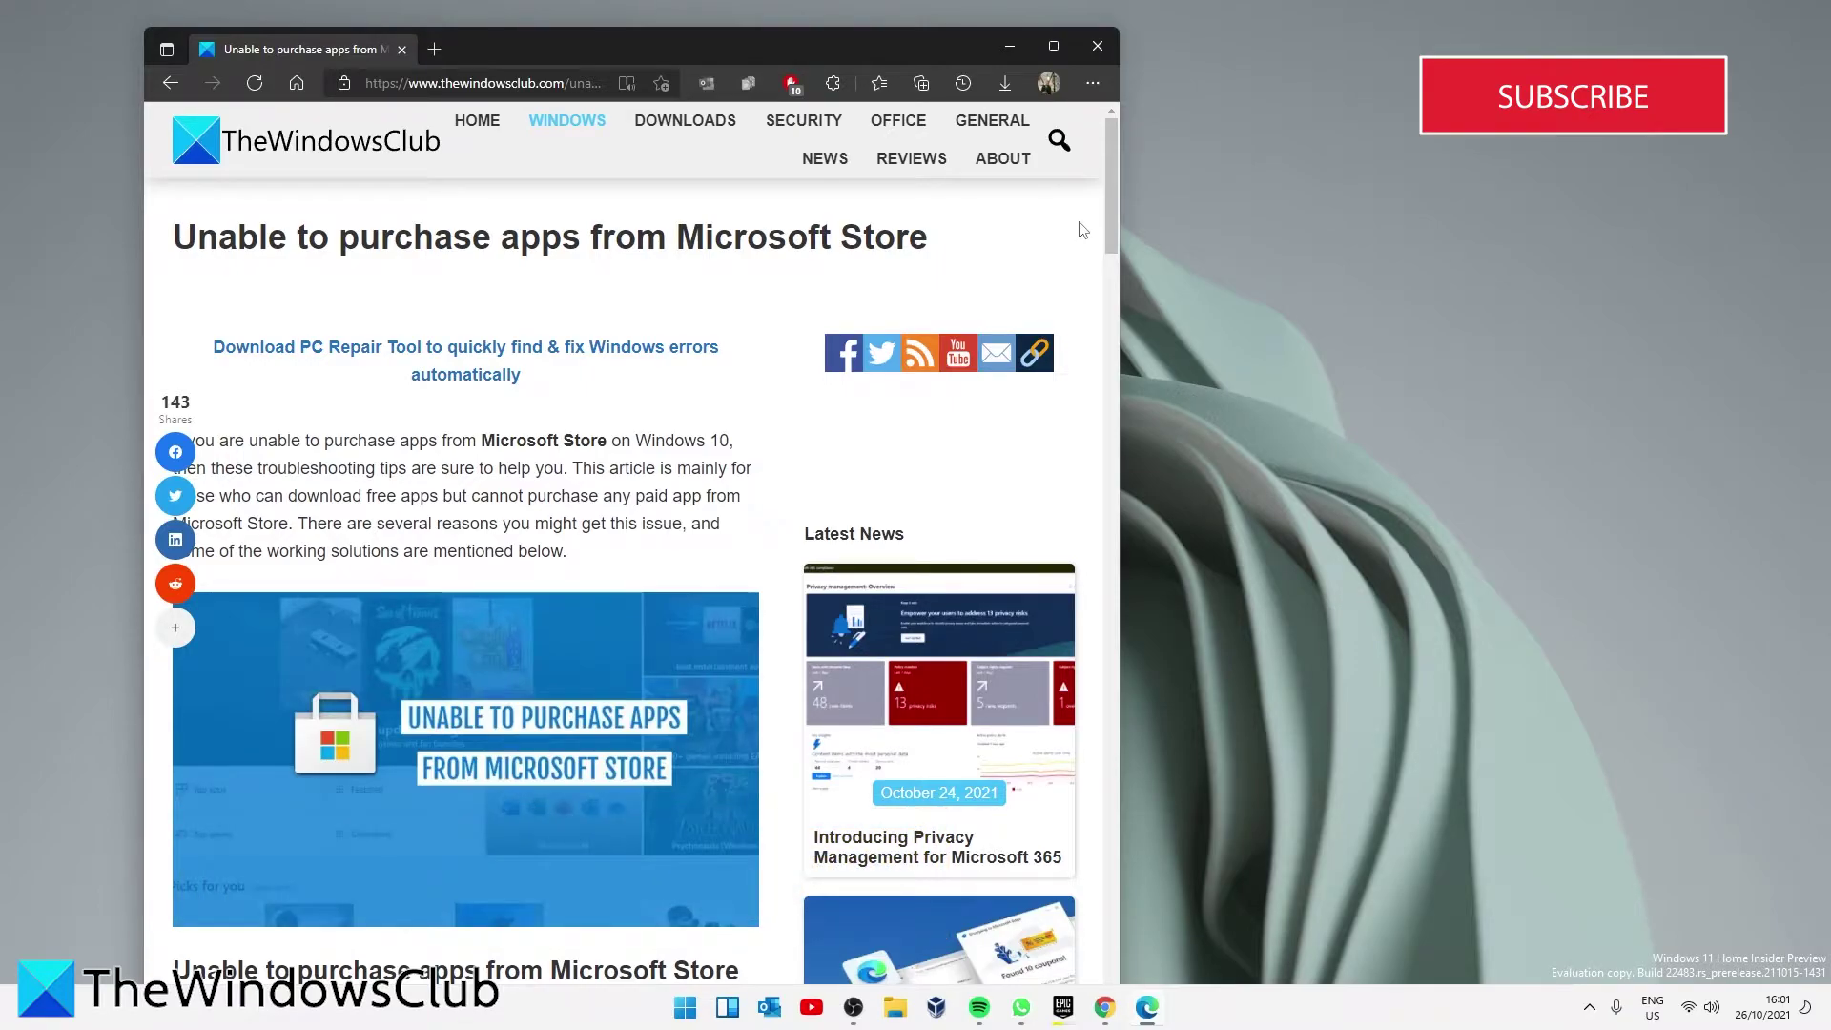
pyautogui.scroll(-2, 607, 271)
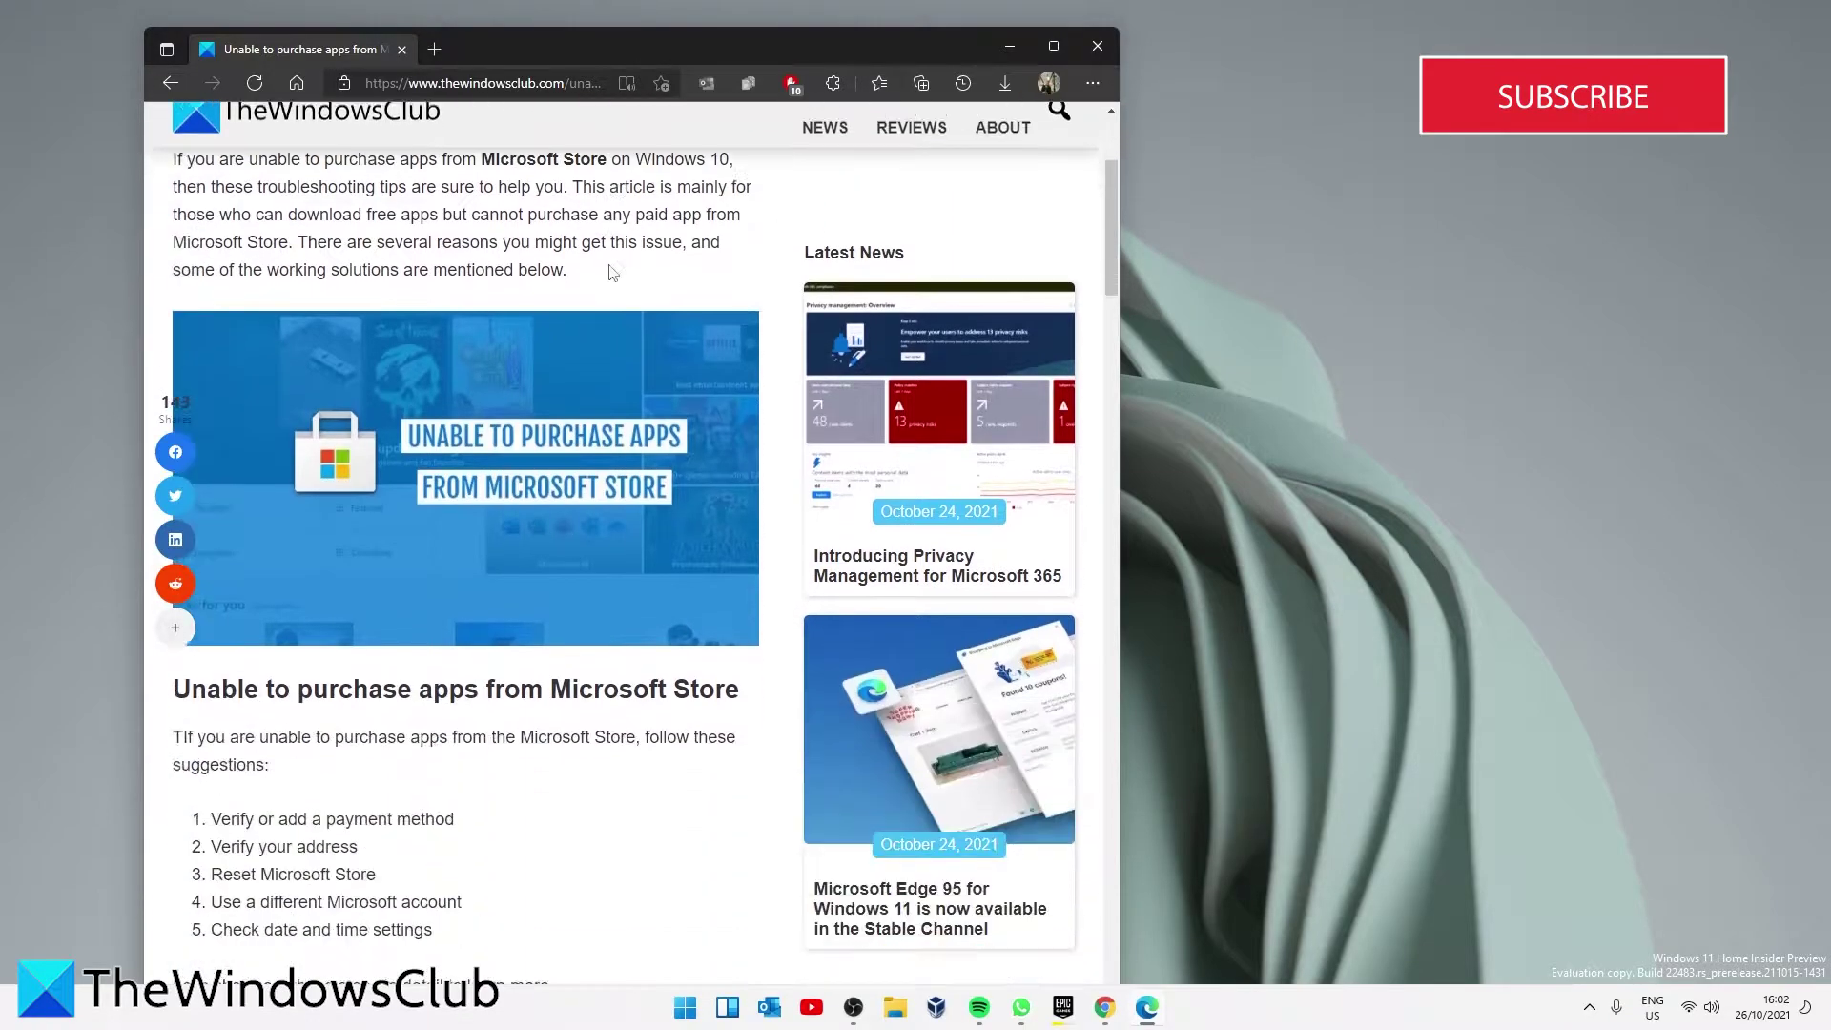
pyautogui.scroll(-2, 607, 272)
pyautogui.scroll(-4, 607, 272)
pyautogui.scroll(-1, 610, 271)
pyautogui.scroll(-2, 611, 272)
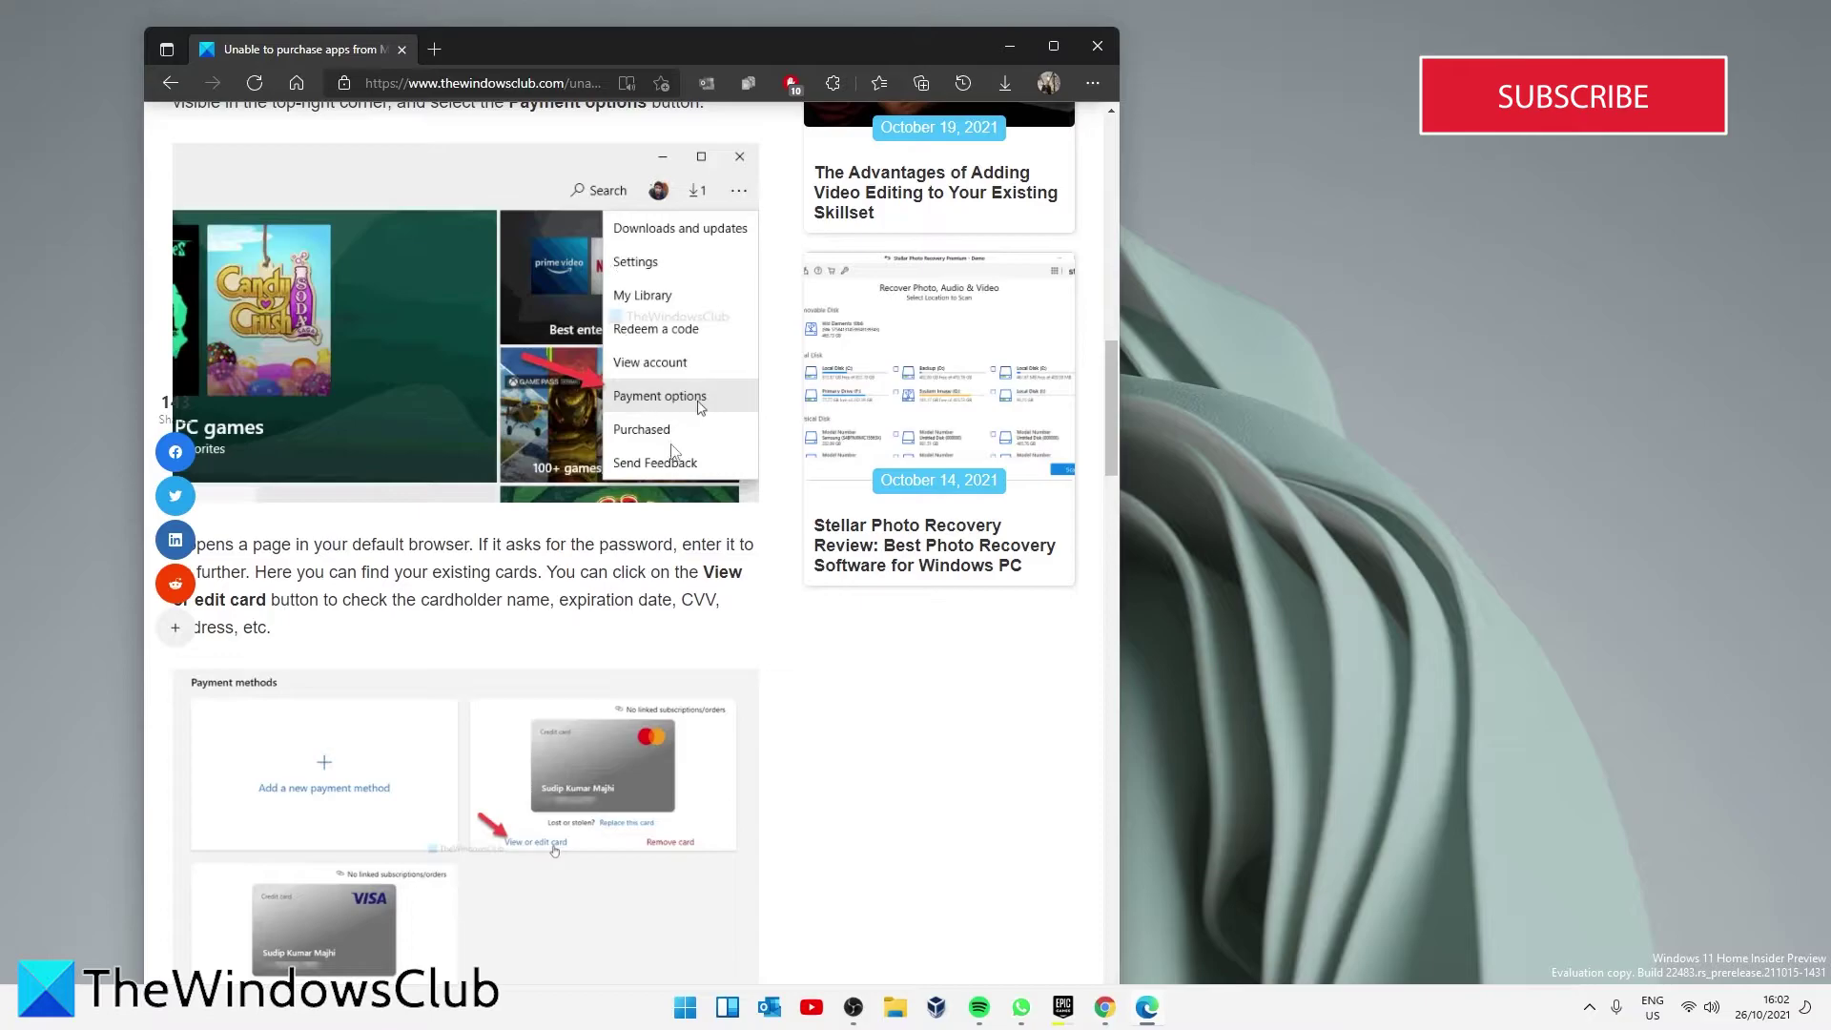
pyautogui.scroll(-5, 672, 453)
pyautogui.scroll(-1, 672, 453)
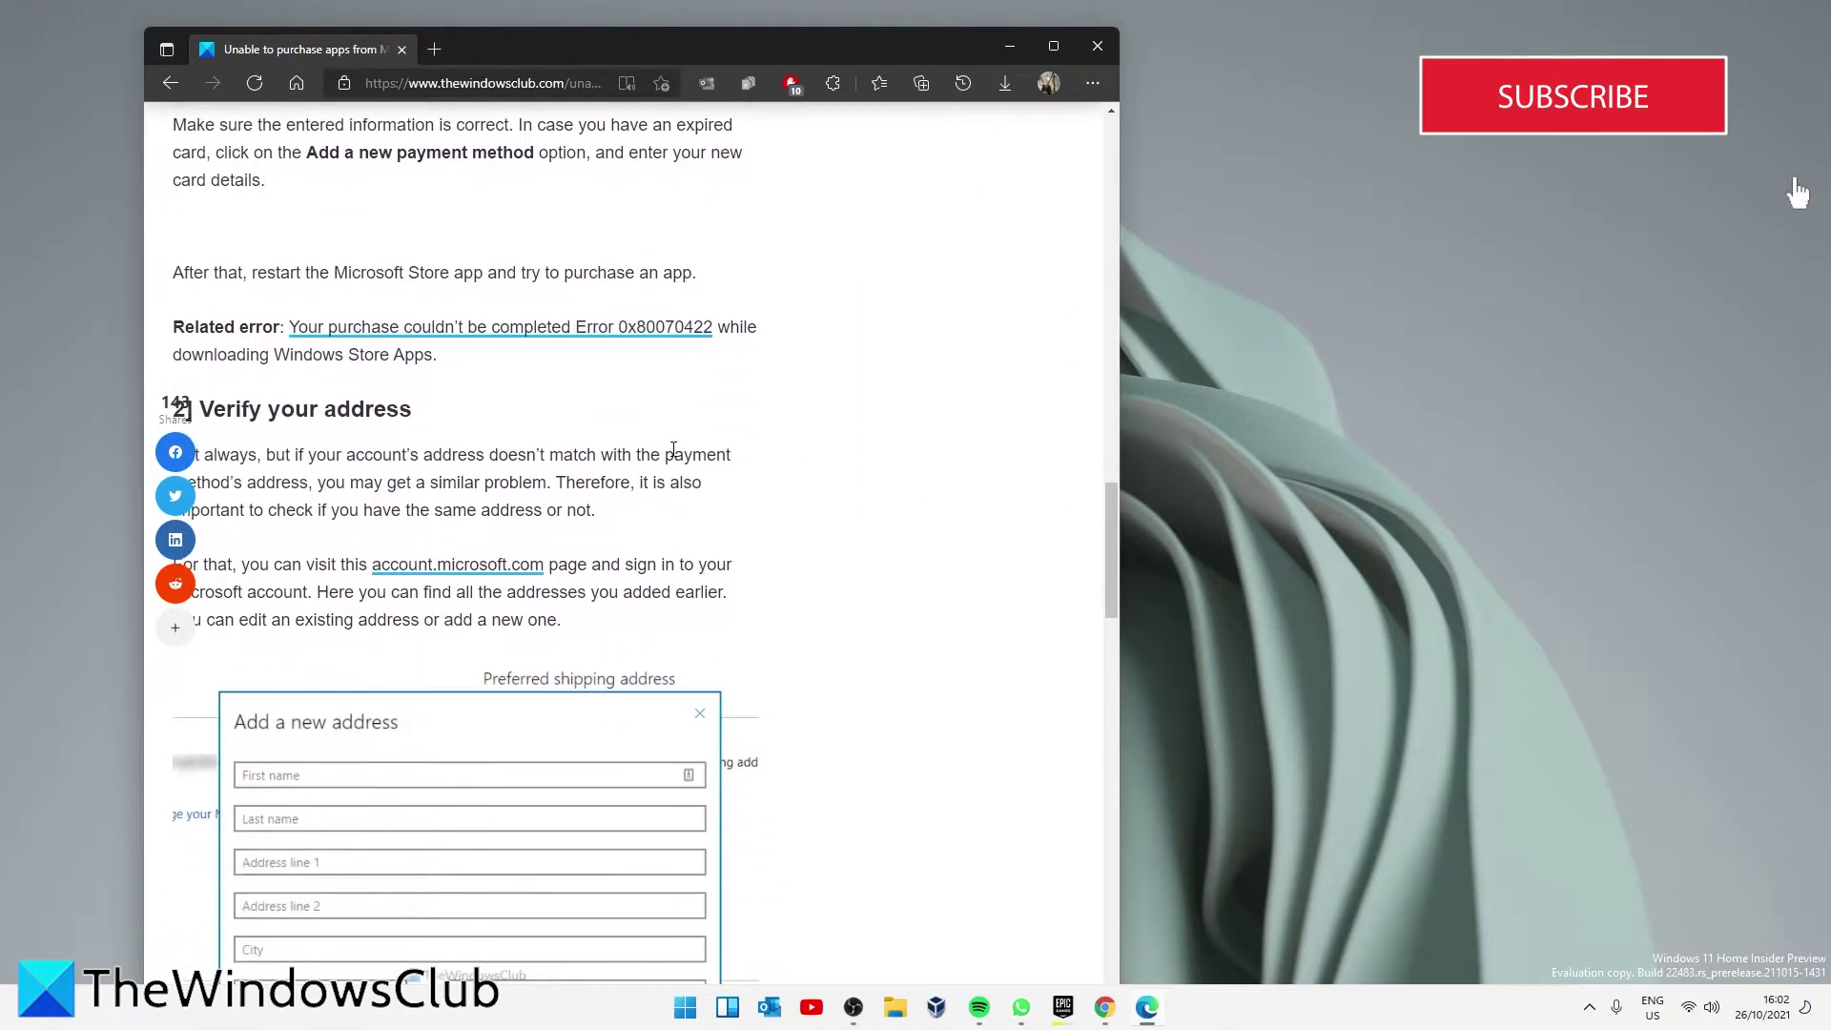
# Open the article's account.microsoft.com link to reach the Microsoft account Address book.
pyautogui.doubleClick(444, 566)
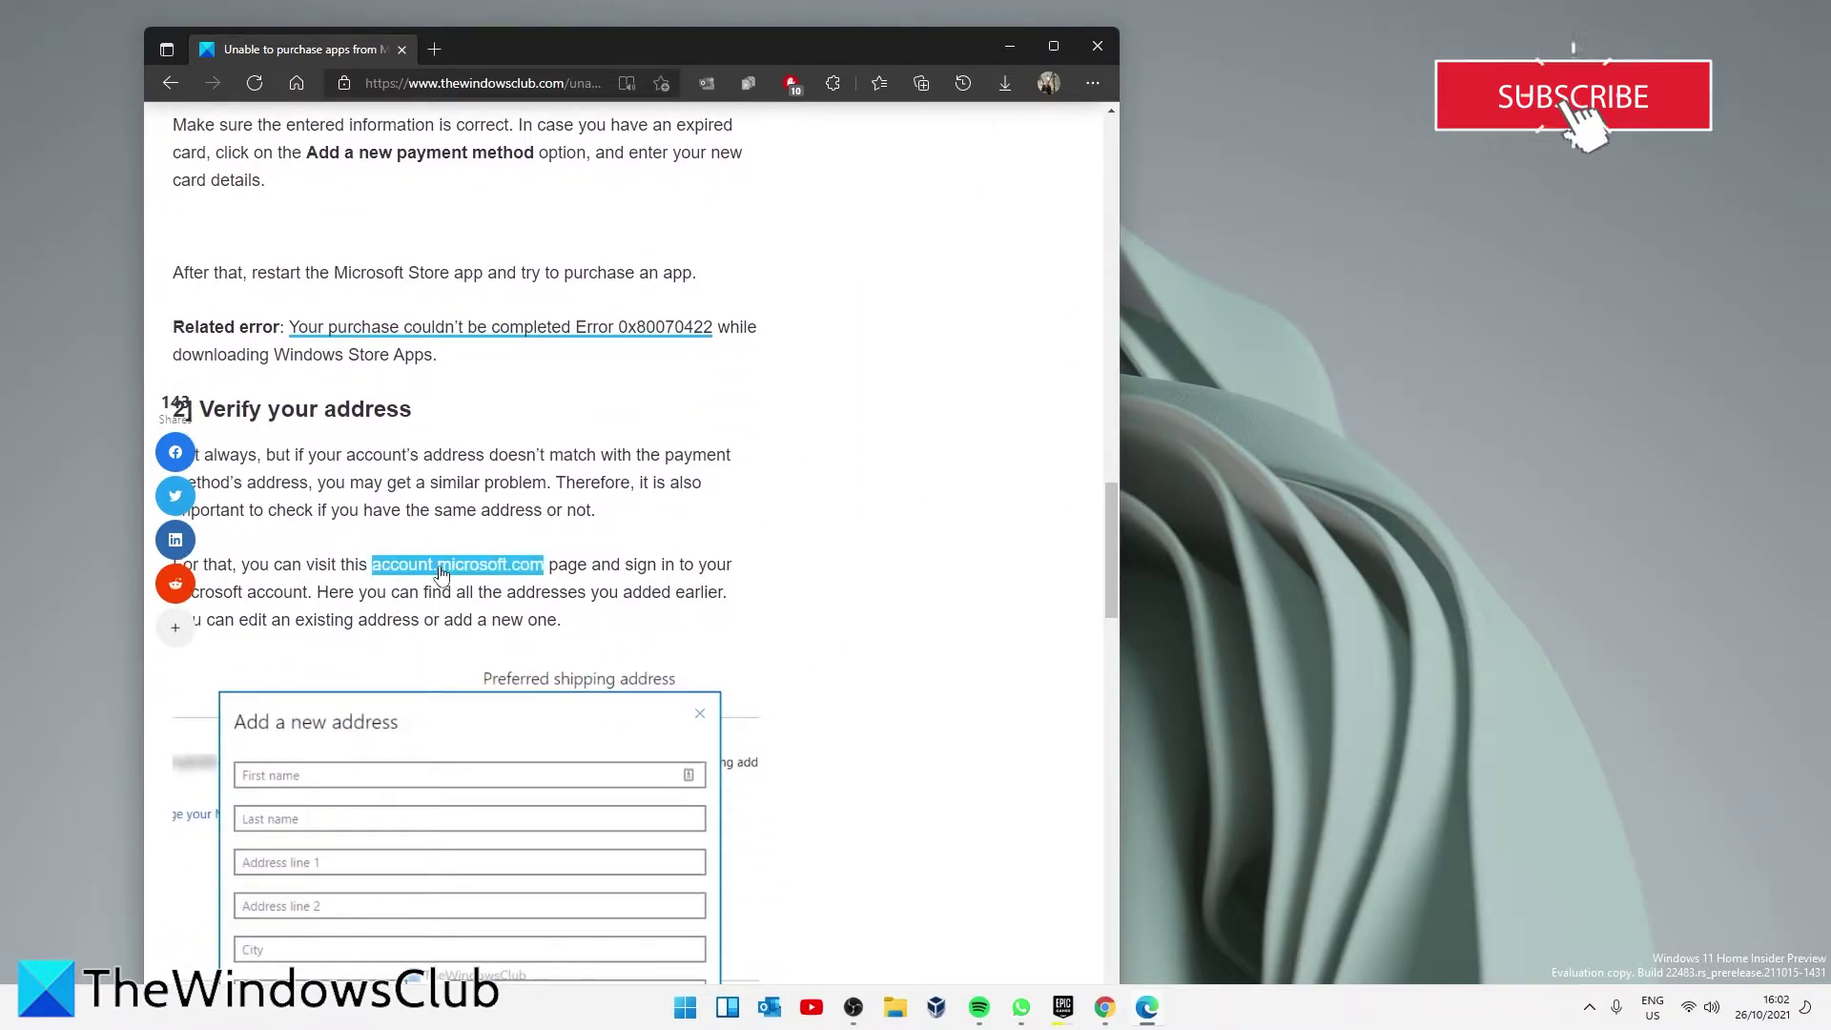
pyautogui.click(440, 568)
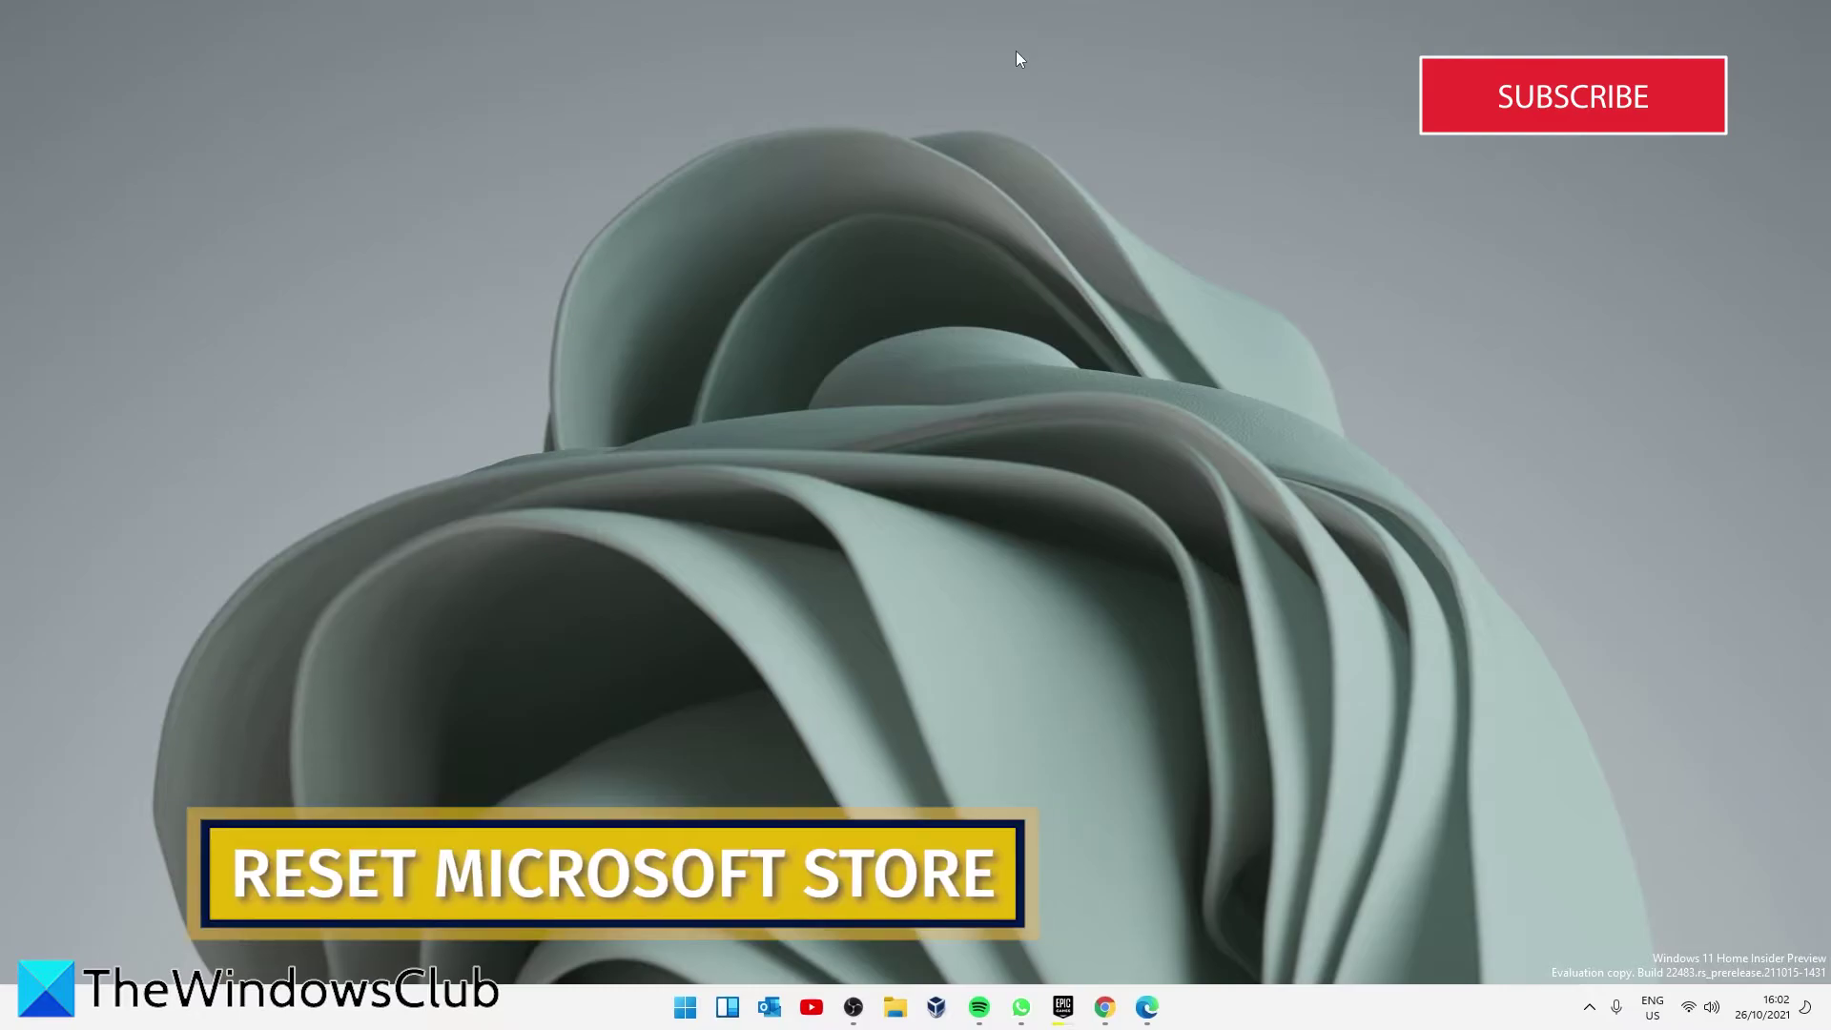
# Reopen Settings from the Start right-click menu and go to Apps > Apps & features.
pyautogui.rightClick(679, 1010)
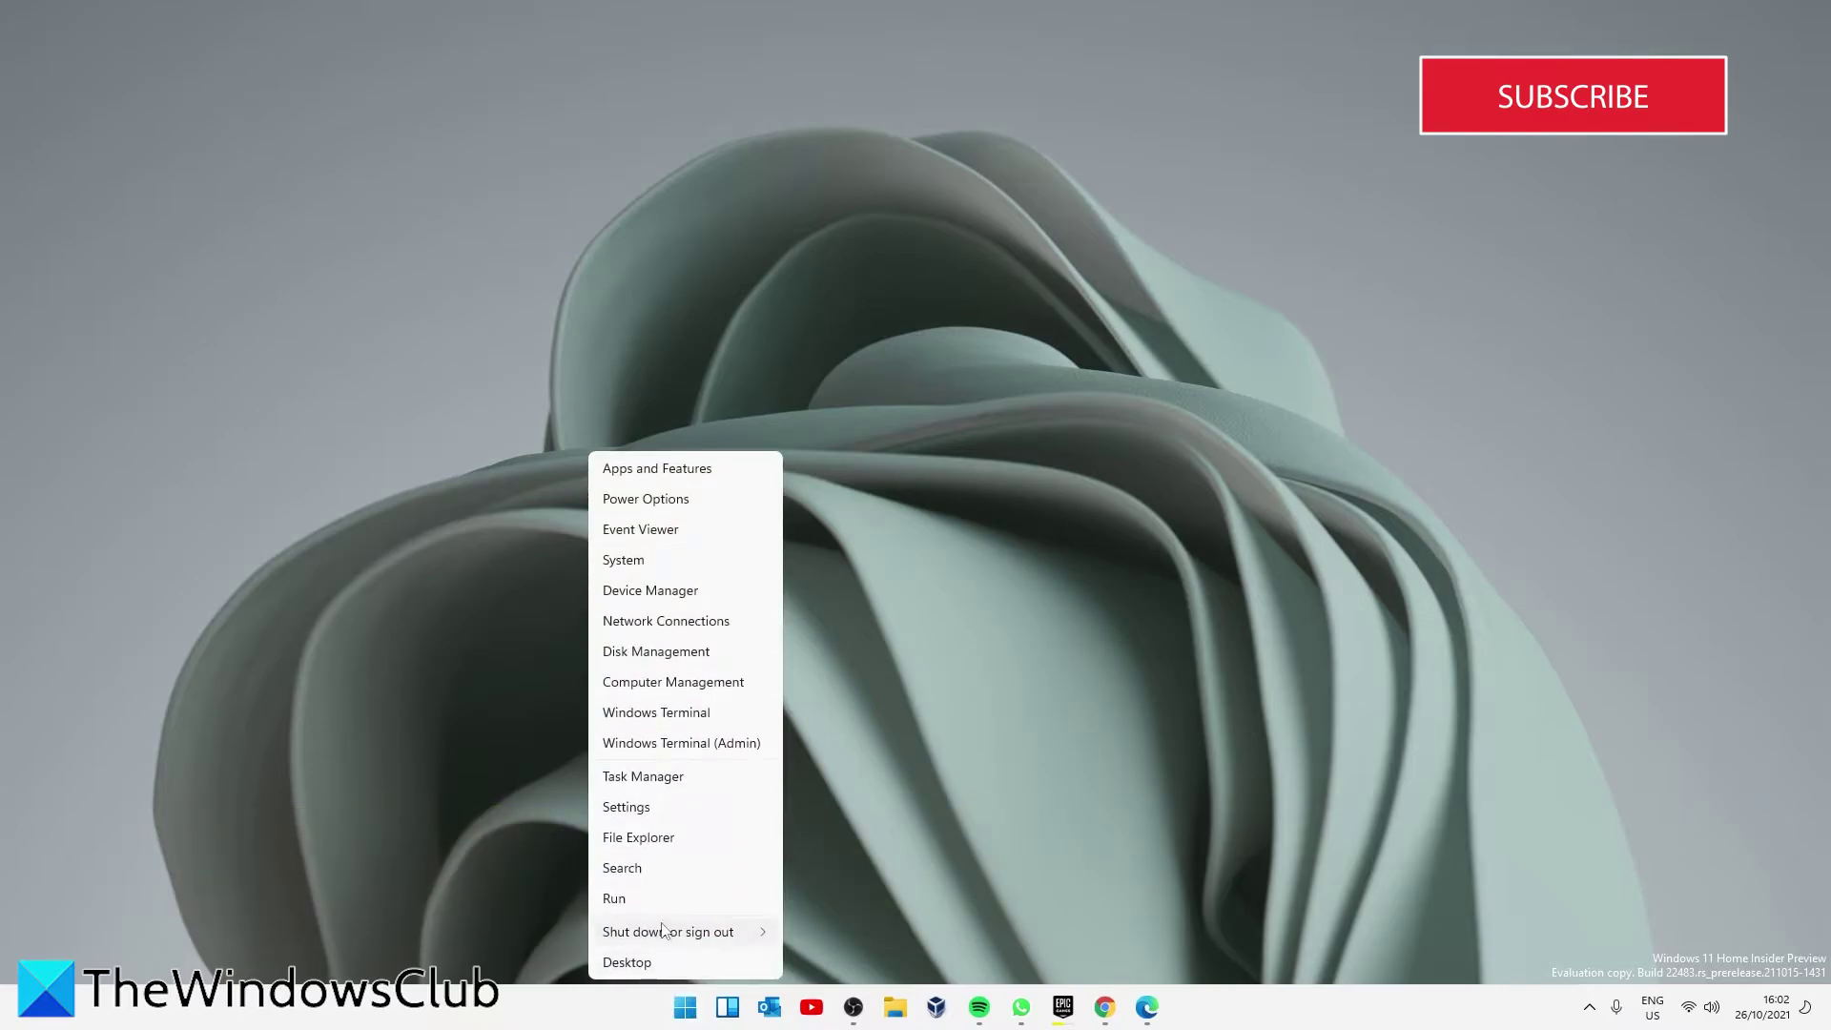
pyautogui.click(653, 806)
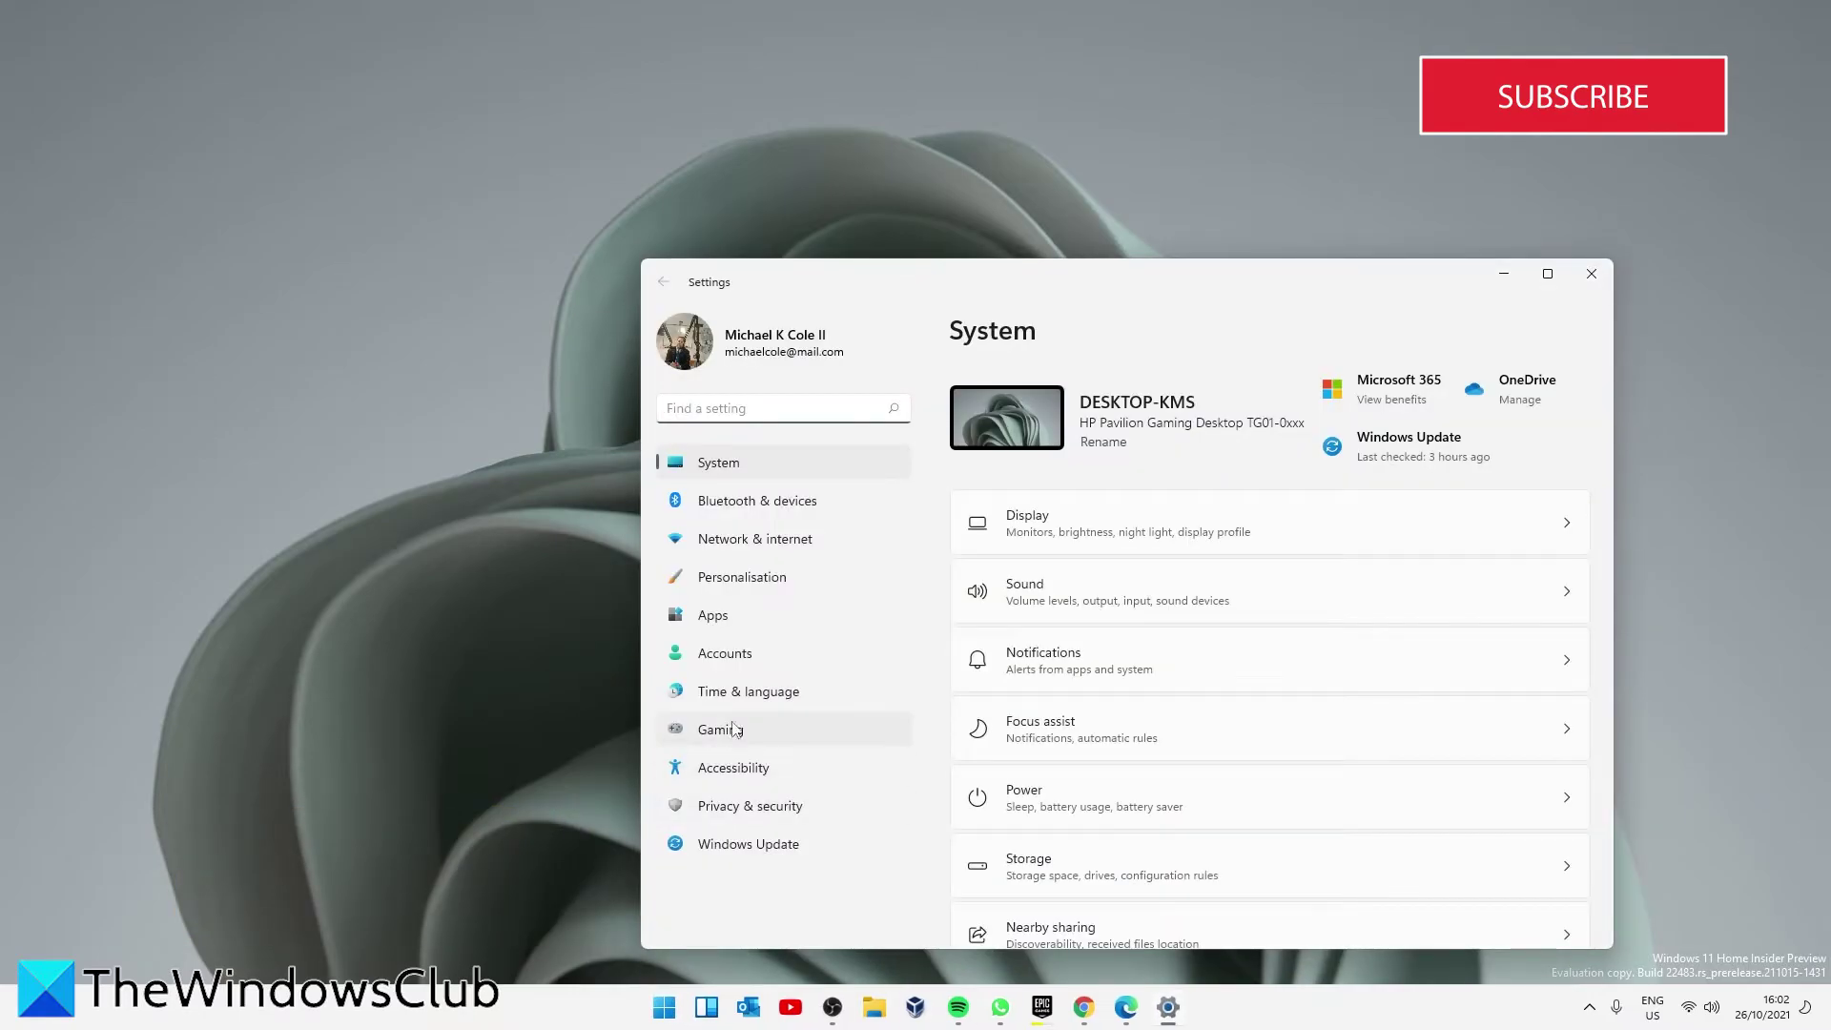
pyautogui.click(752, 630)
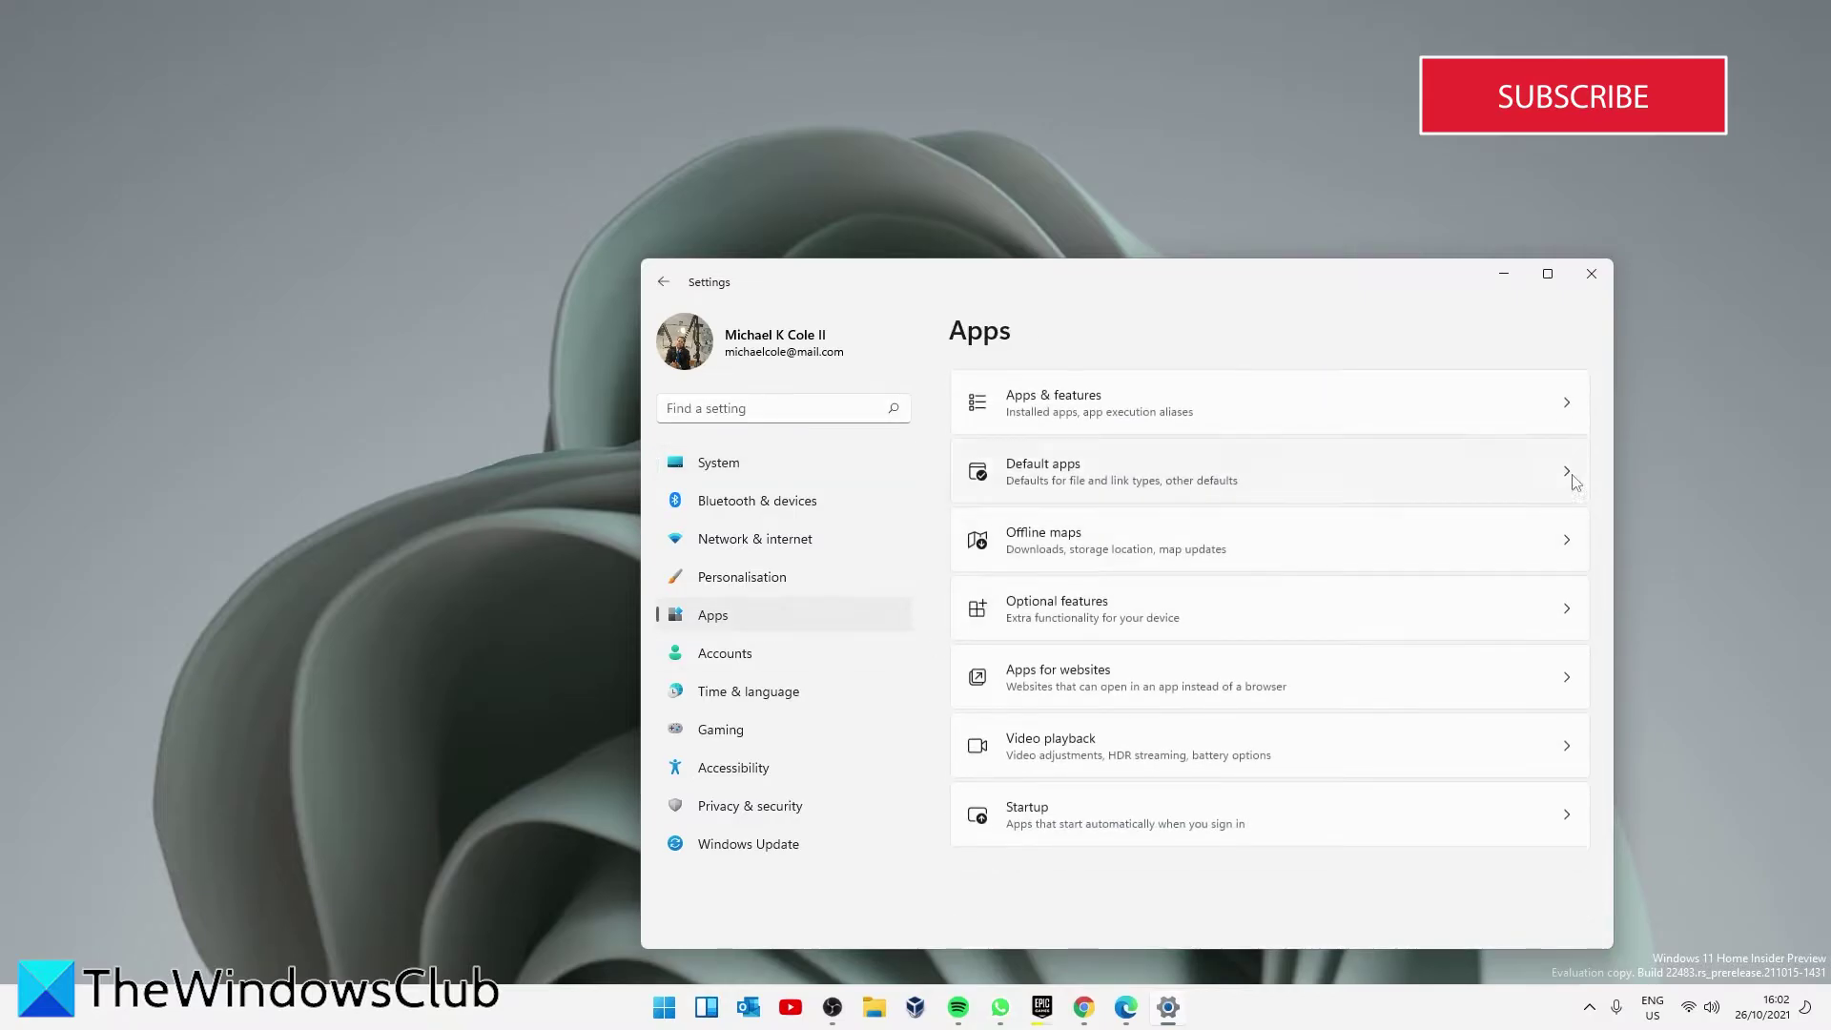
pyautogui.click(1582, 409)
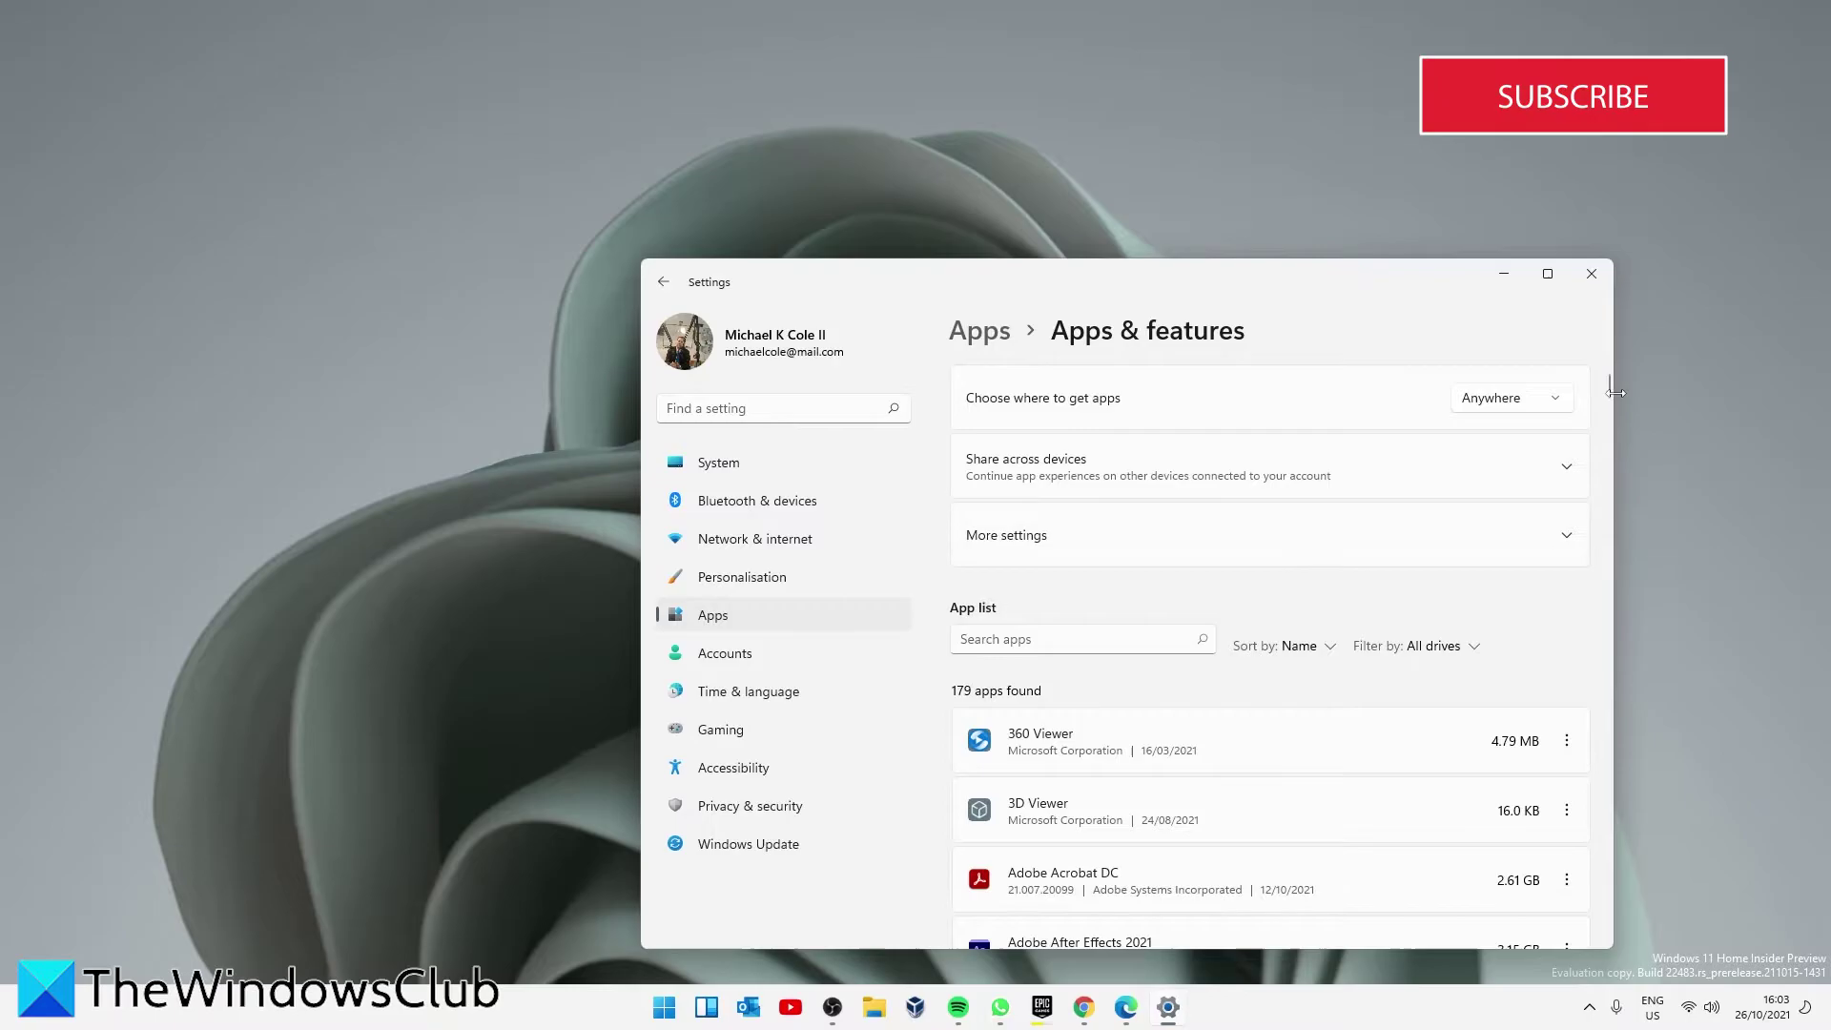
pyautogui.moveTo(1612, 388); pyautogui.dragTo(1594, 672)
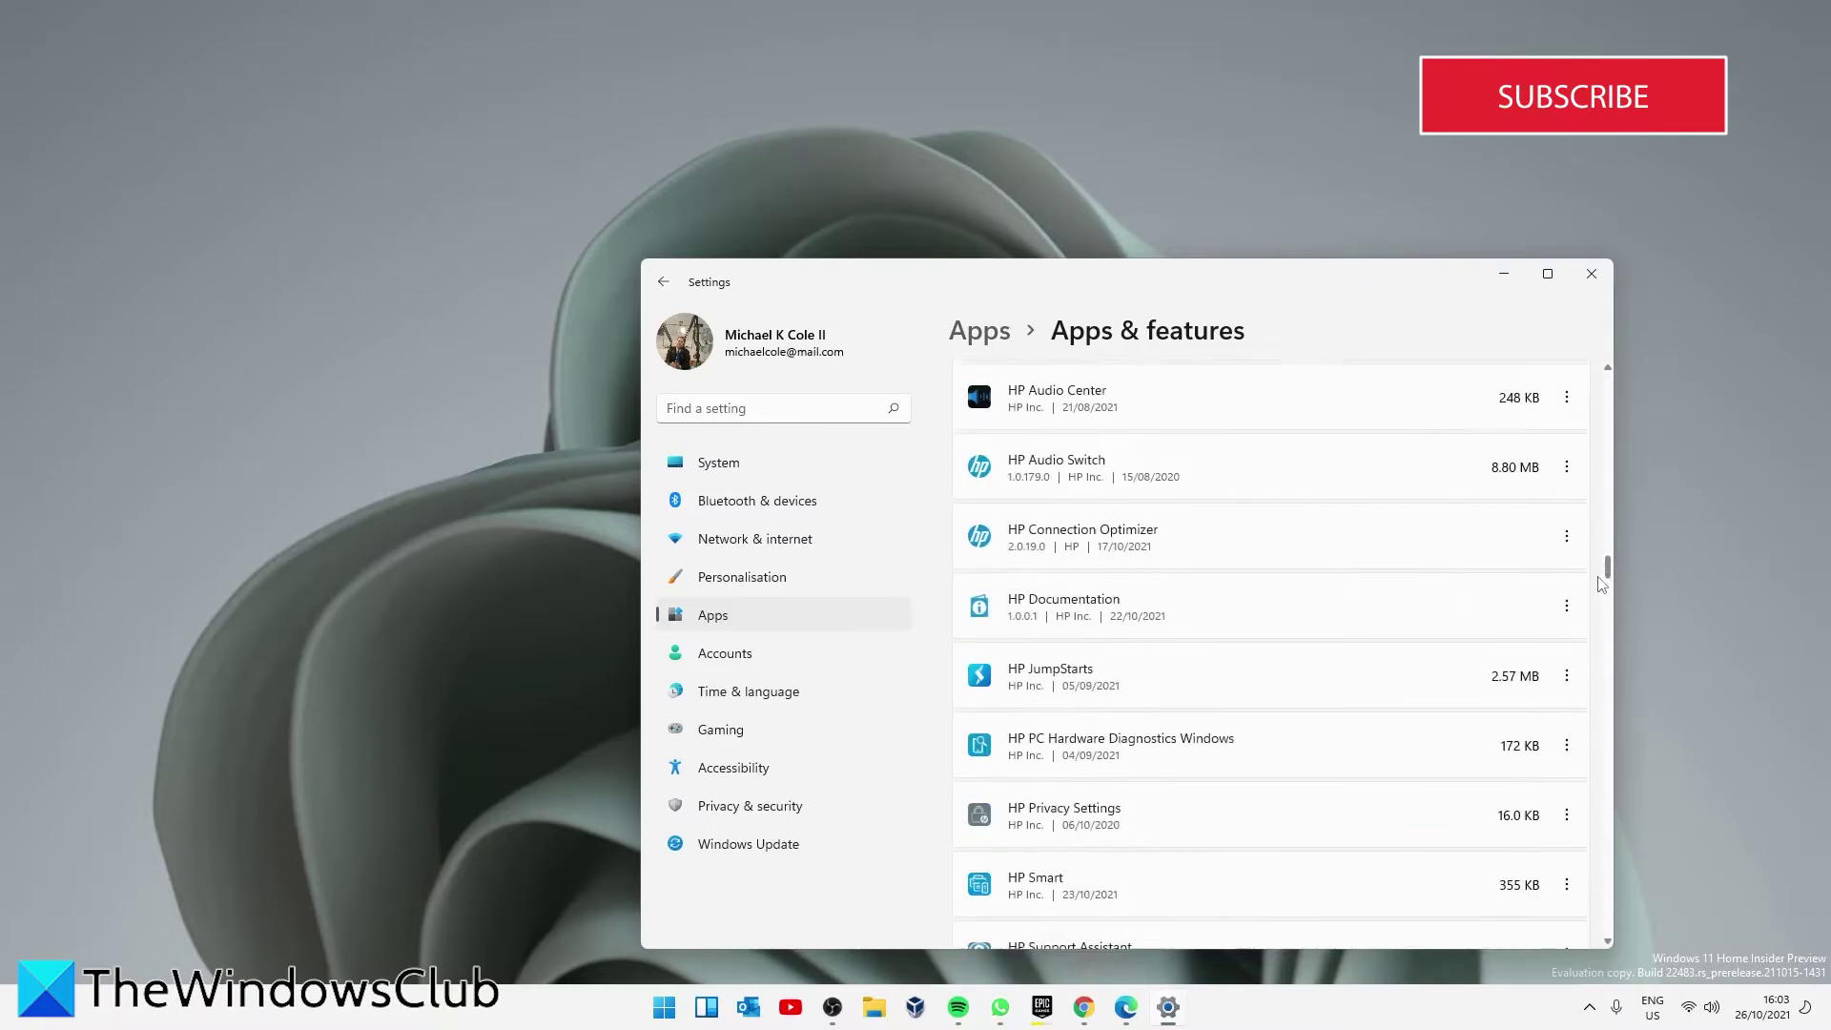
pyautogui.scroll(3, 1570, 577)
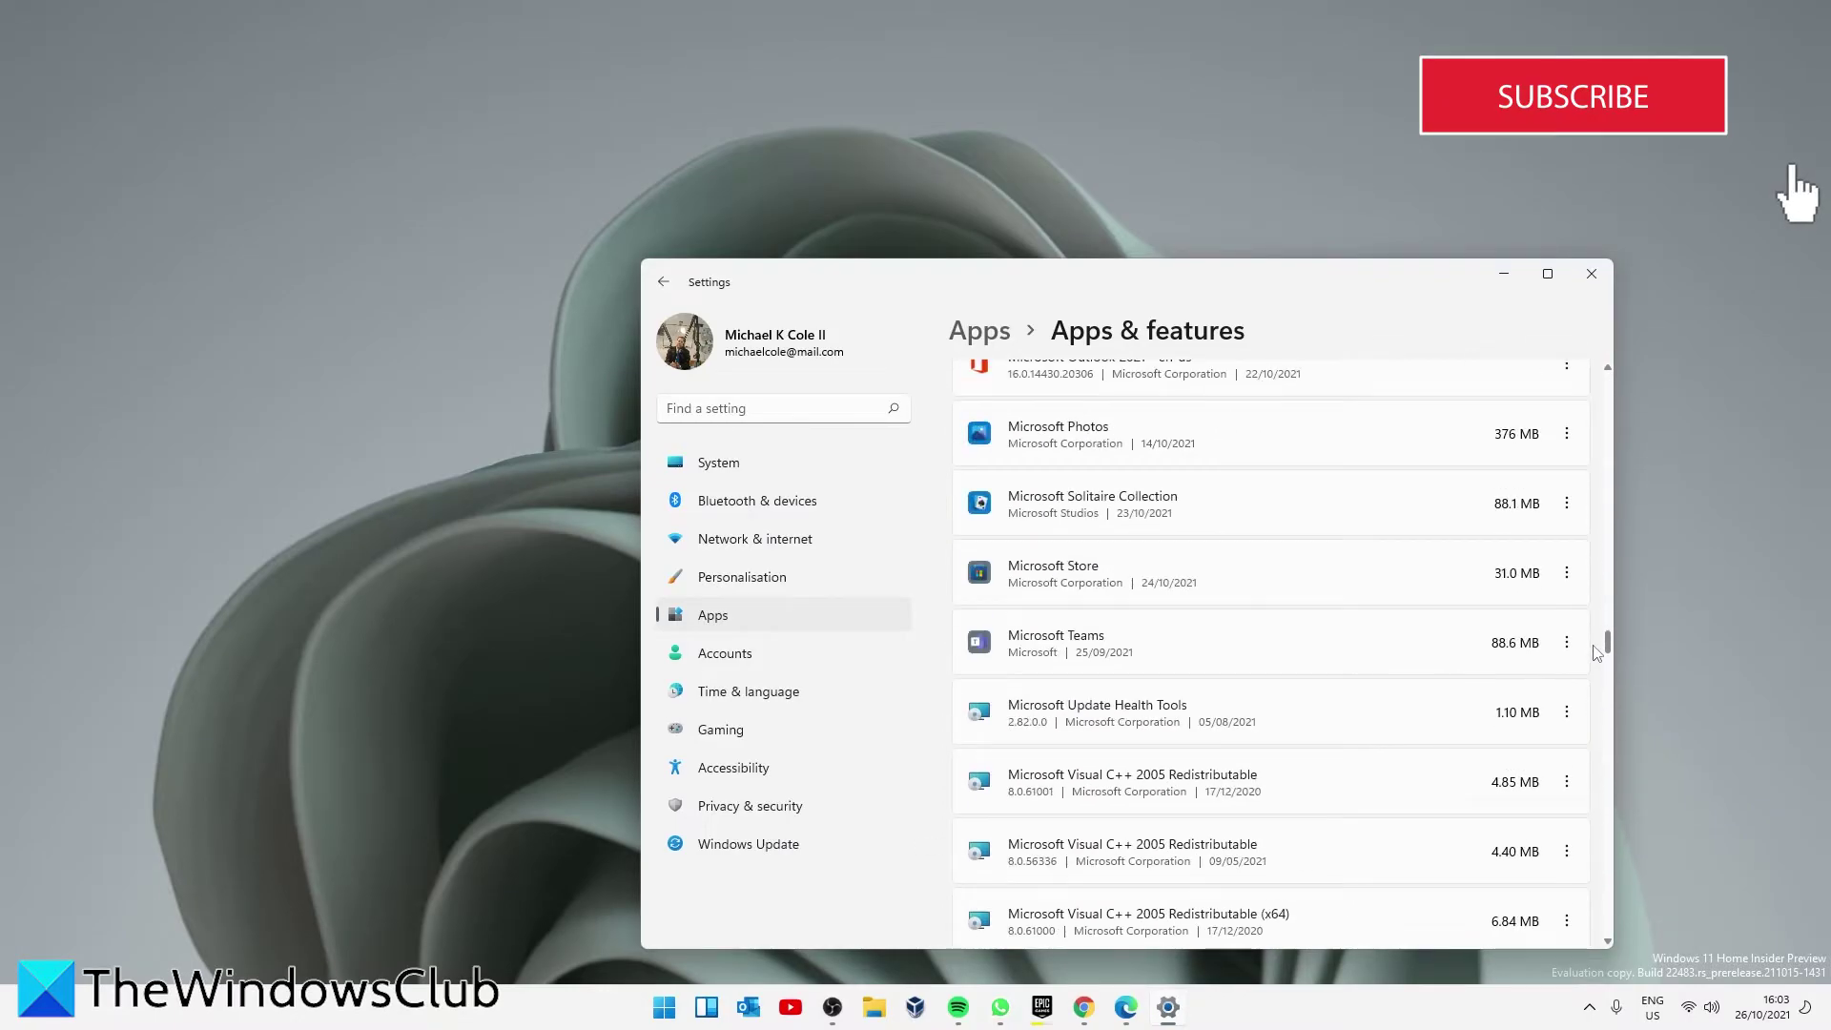
# Open Advanced options from Microsoft Store's more-actions menu in the app list.
pyautogui.click(1567, 574)
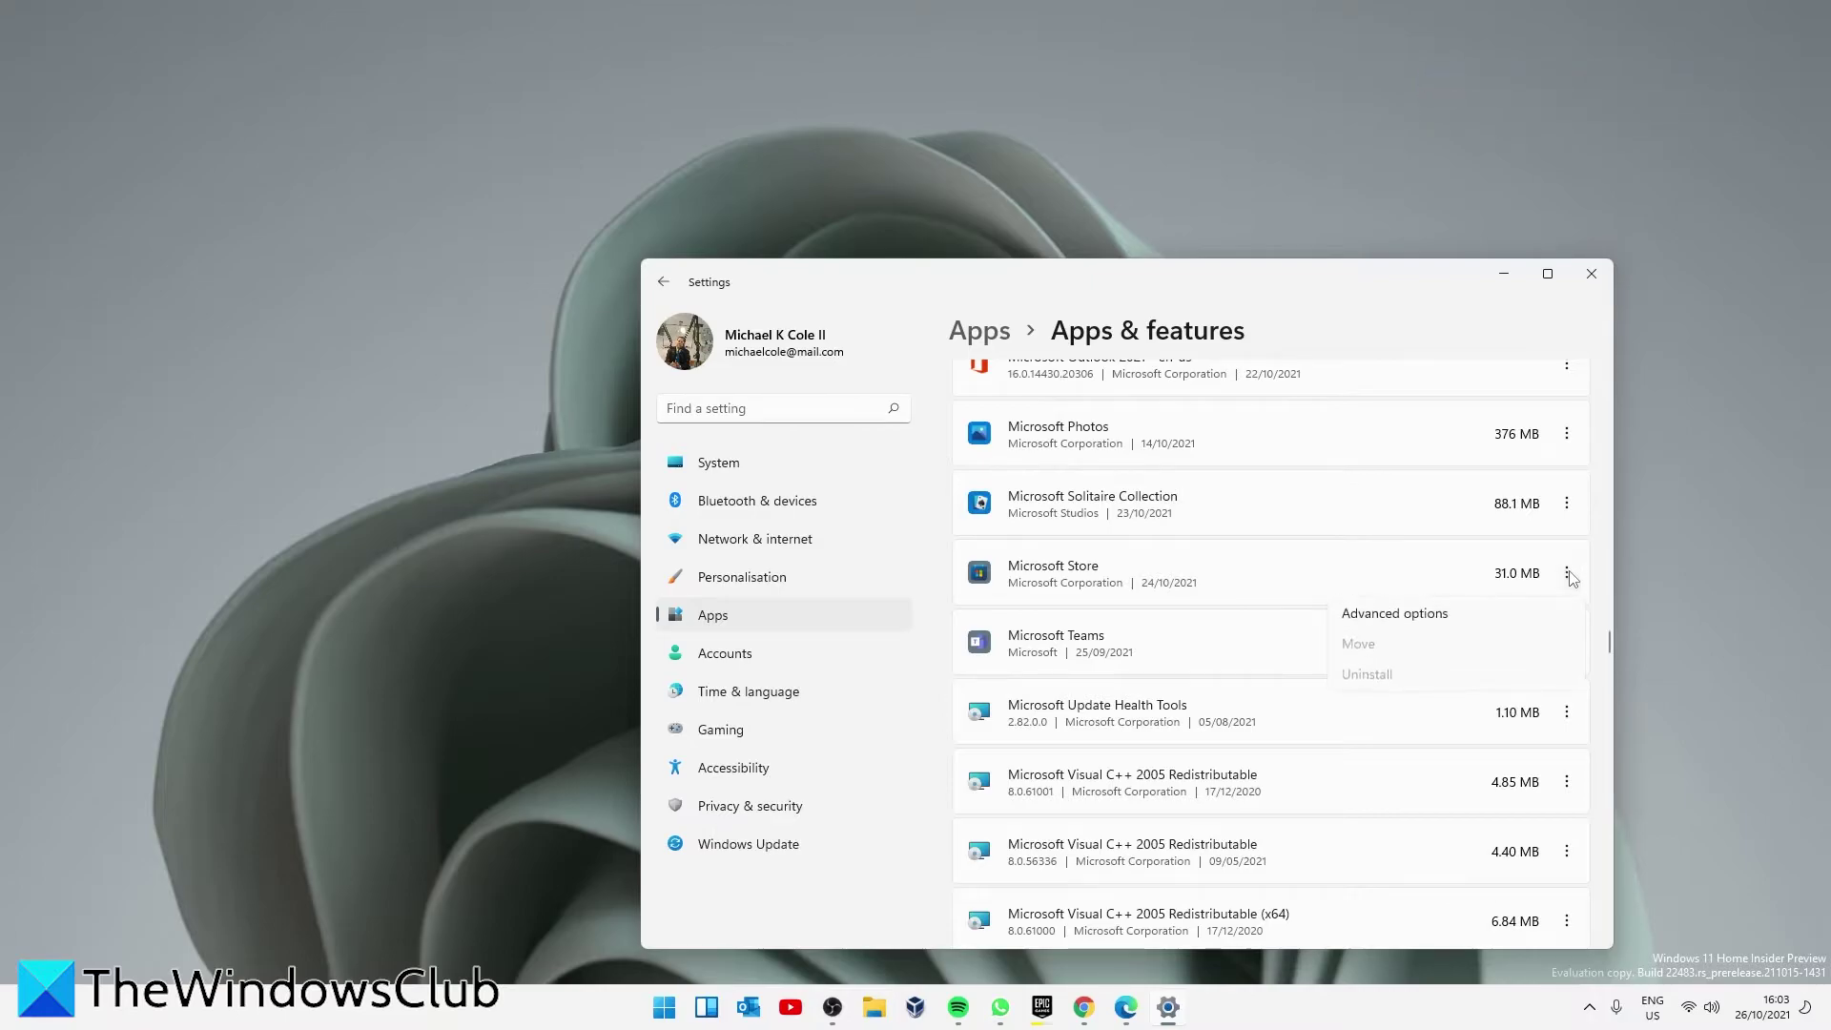
pyautogui.click(1464, 618)
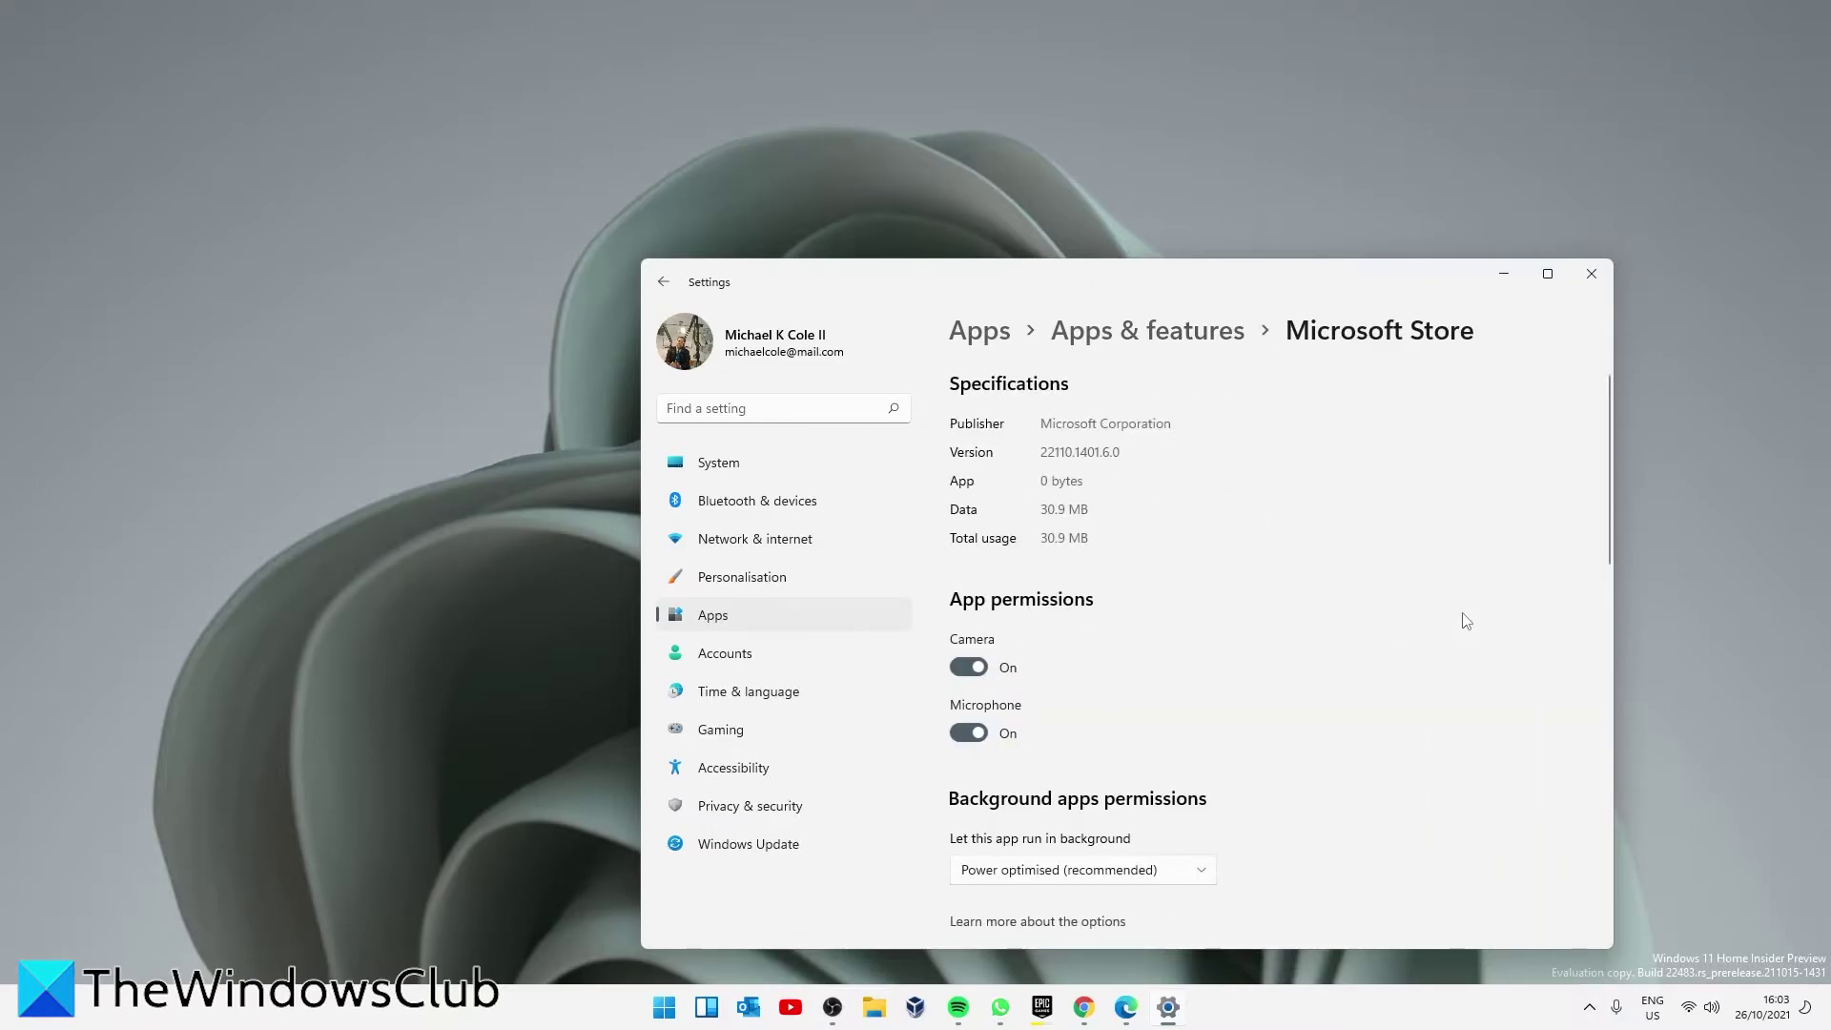
pyautogui.scroll(-1, 1344, 624)
pyautogui.scroll(-3, 1342, 623)
pyautogui.scroll(-2, 1340, 625)
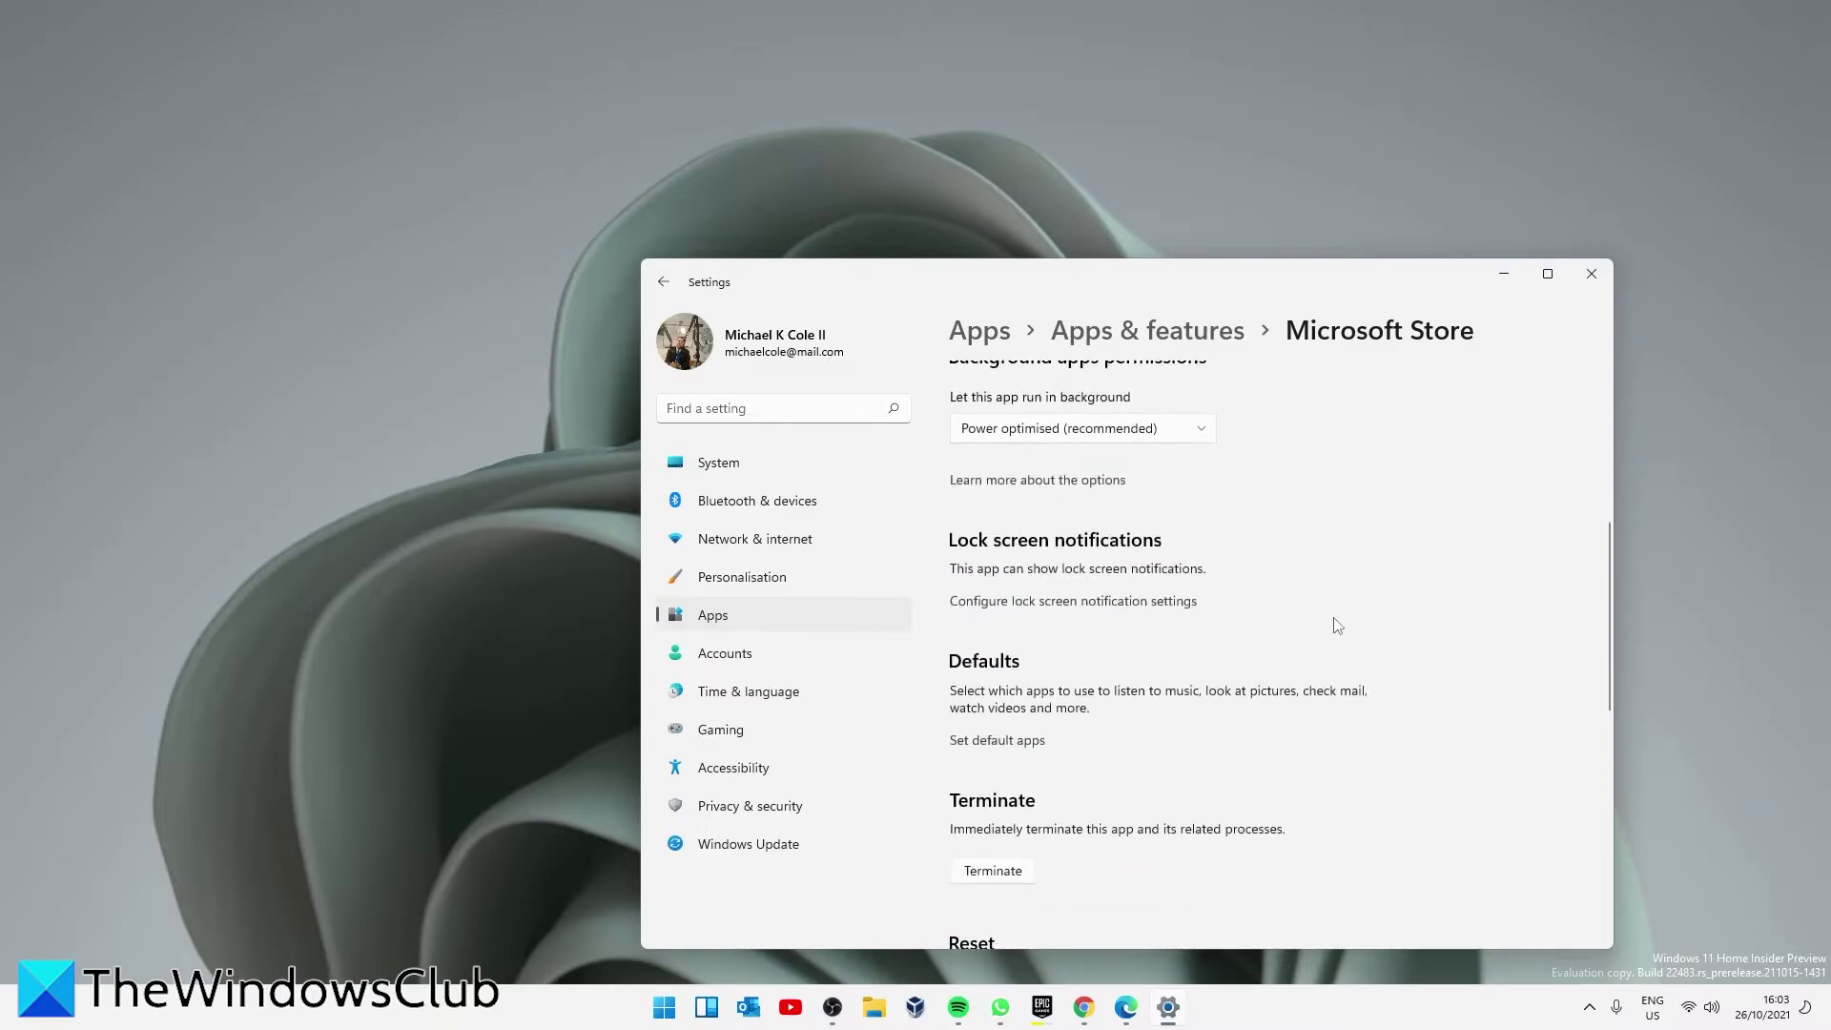
pyautogui.scroll(-3, 1337, 626)
pyautogui.scroll(-1, 1336, 626)
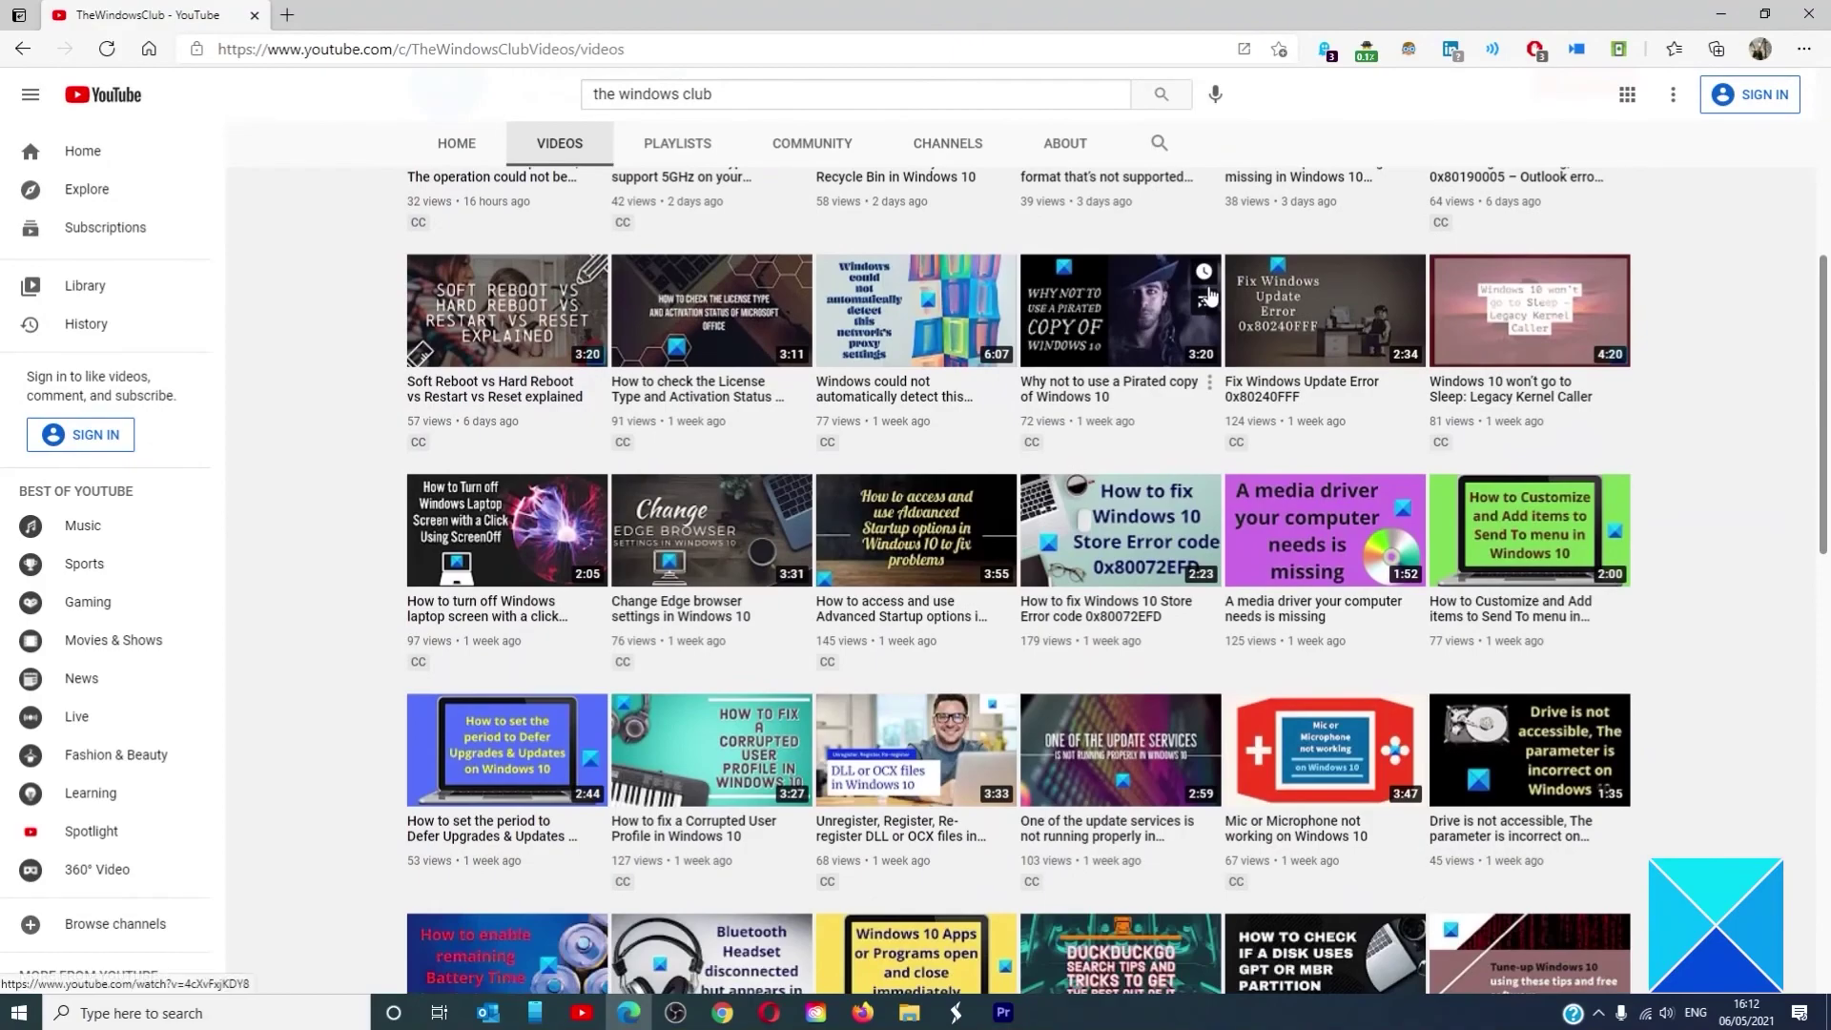
pyautogui.scroll(-2, 1210, 294)
pyautogui.scroll(-3, 1210, 295)
pyautogui.scroll(-2, 1210, 295)
pyautogui.scroll(-2, 1210, 294)
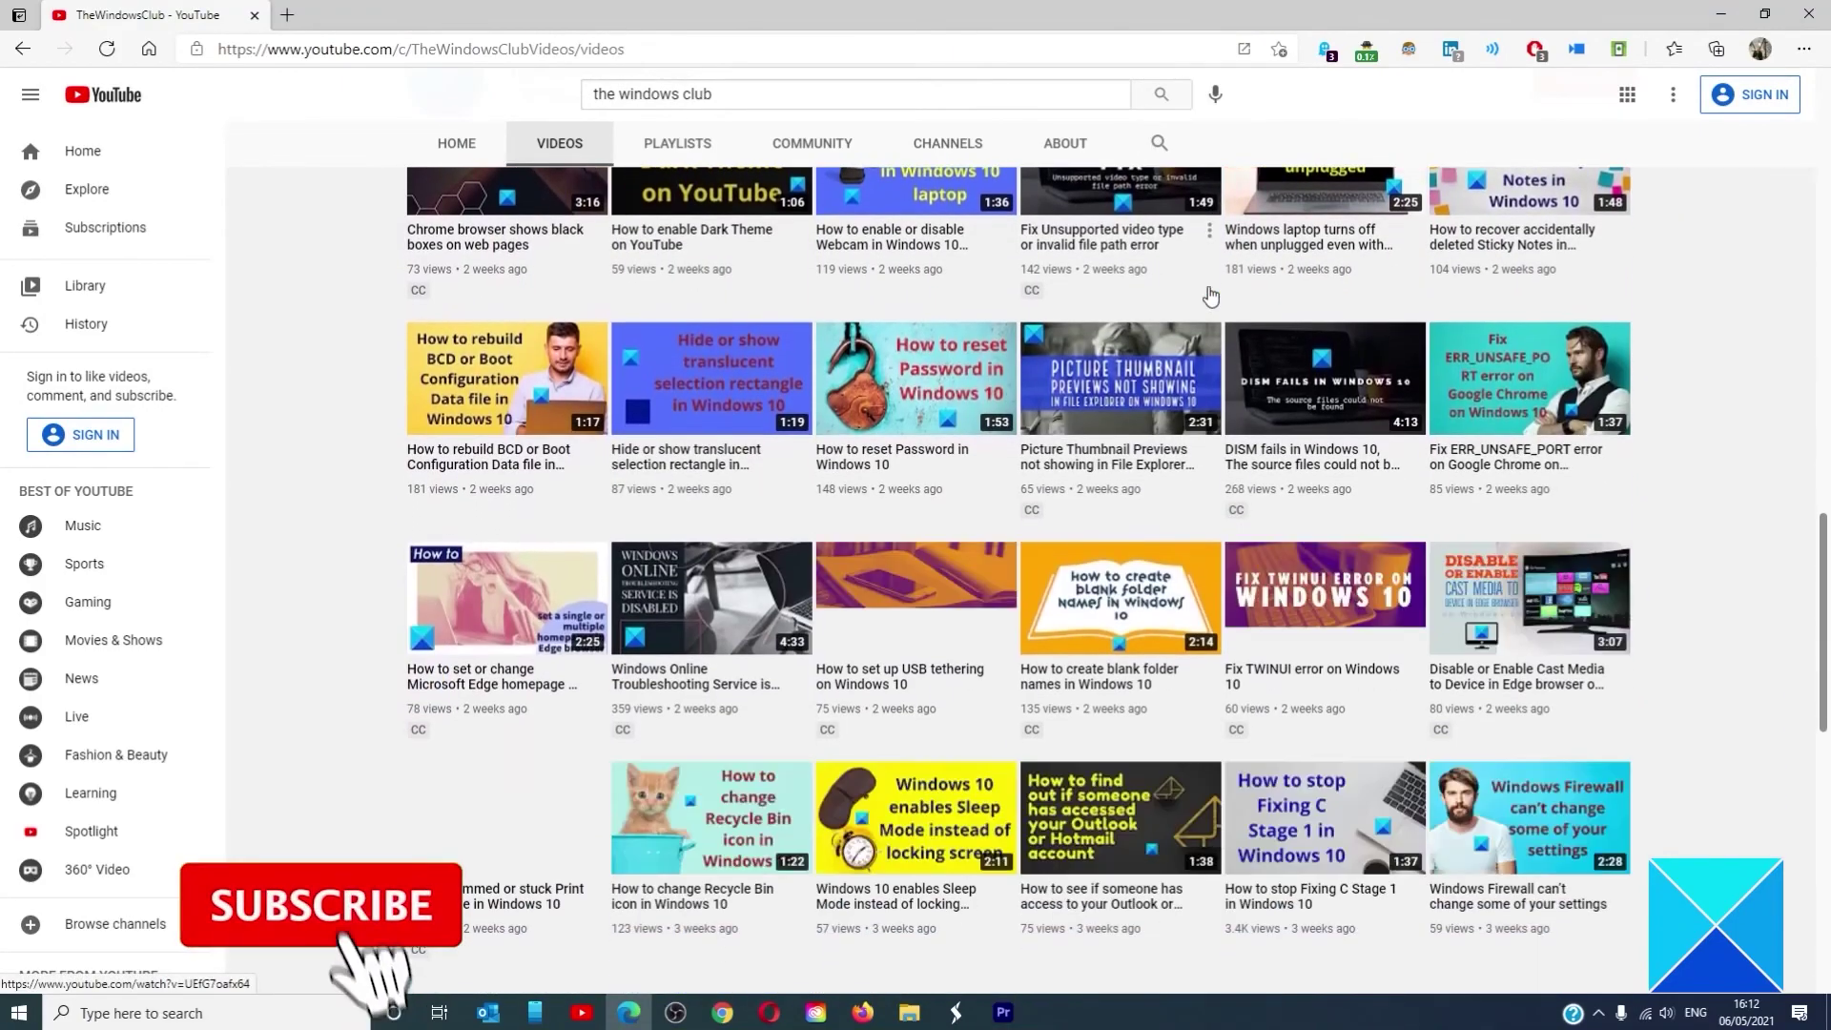
pyautogui.scroll(3, 1210, 296)
pyautogui.scroll(2, 1210, 295)
pyautogui.scroll(2, 1211, 295)
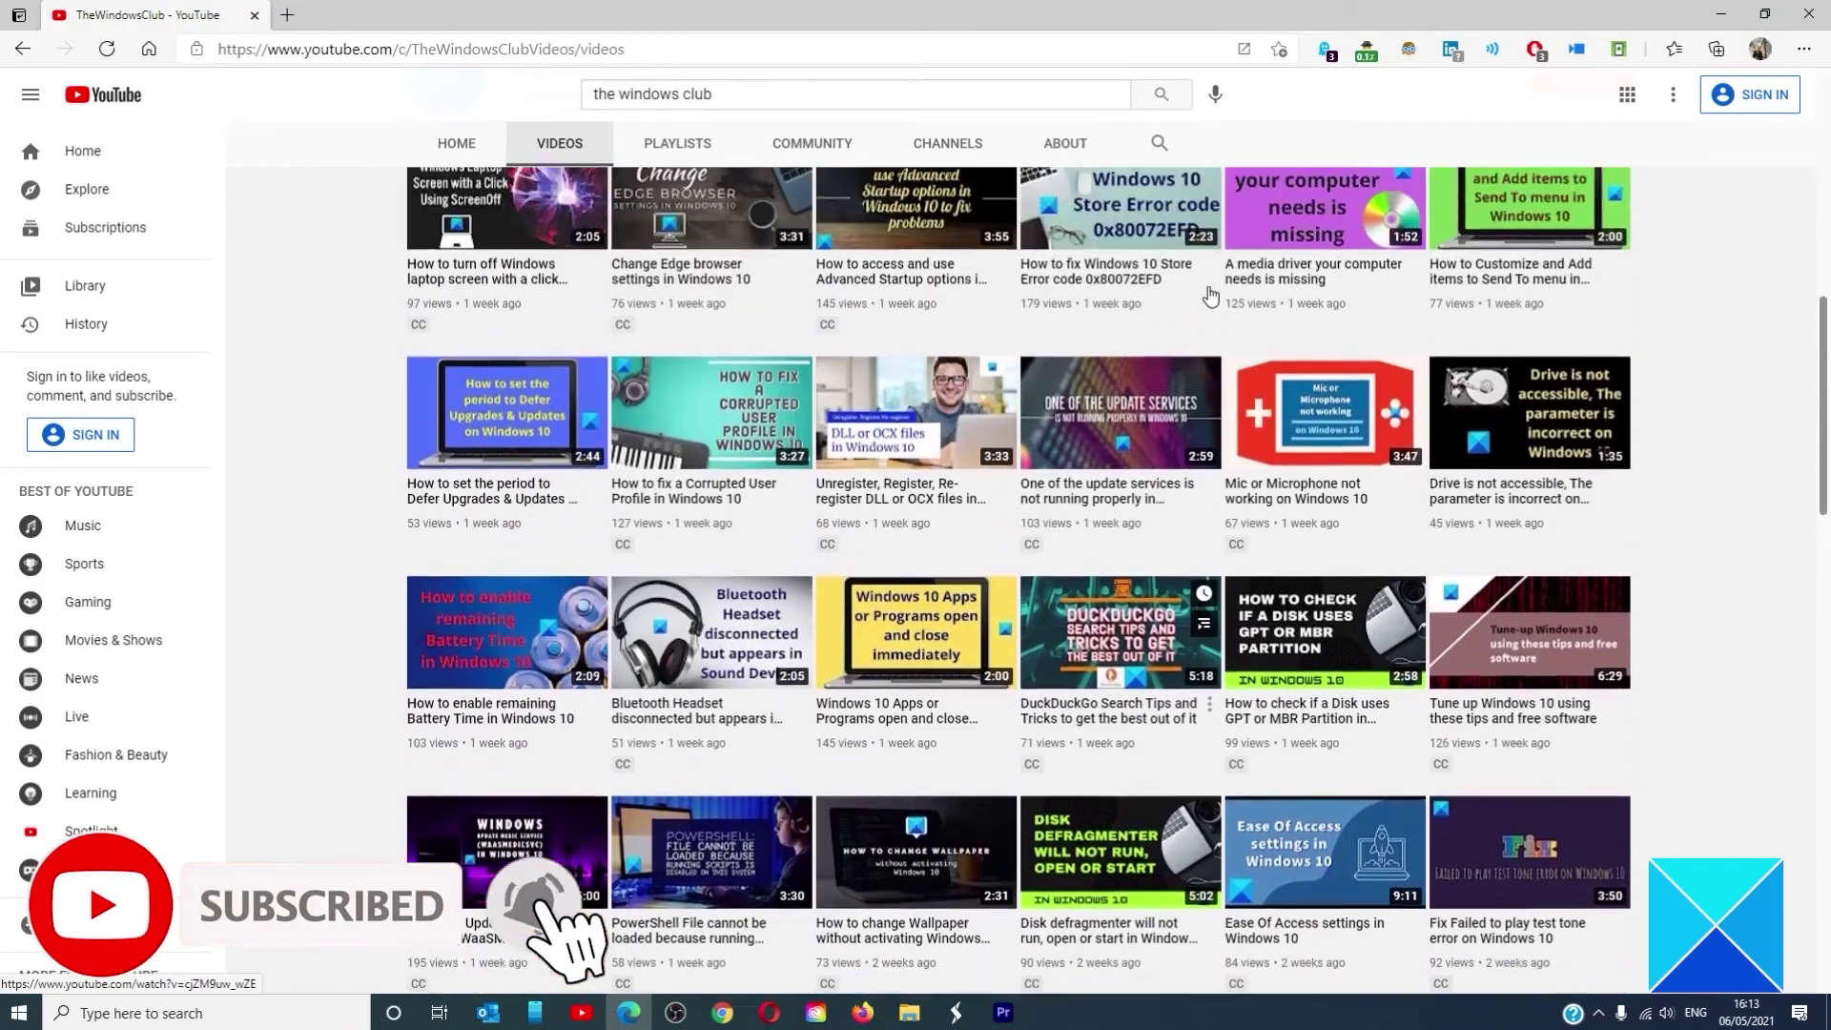